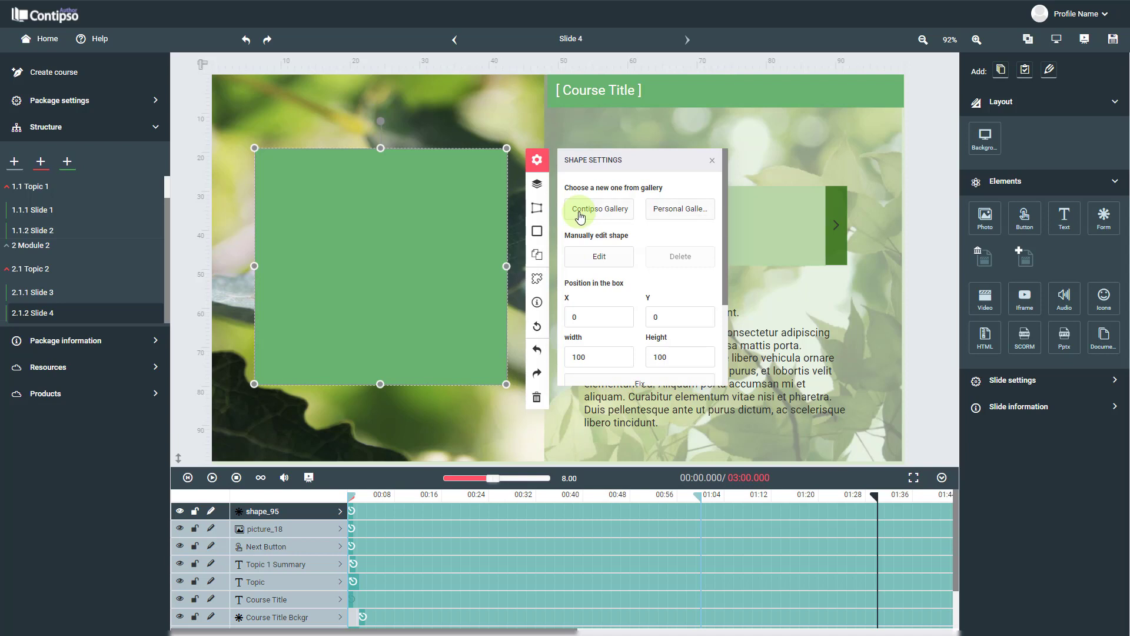
Step: Try replacing the green square with the snipped-corner rectangle from the Contipso gallery and undo the replacement
left_click(623, 215)
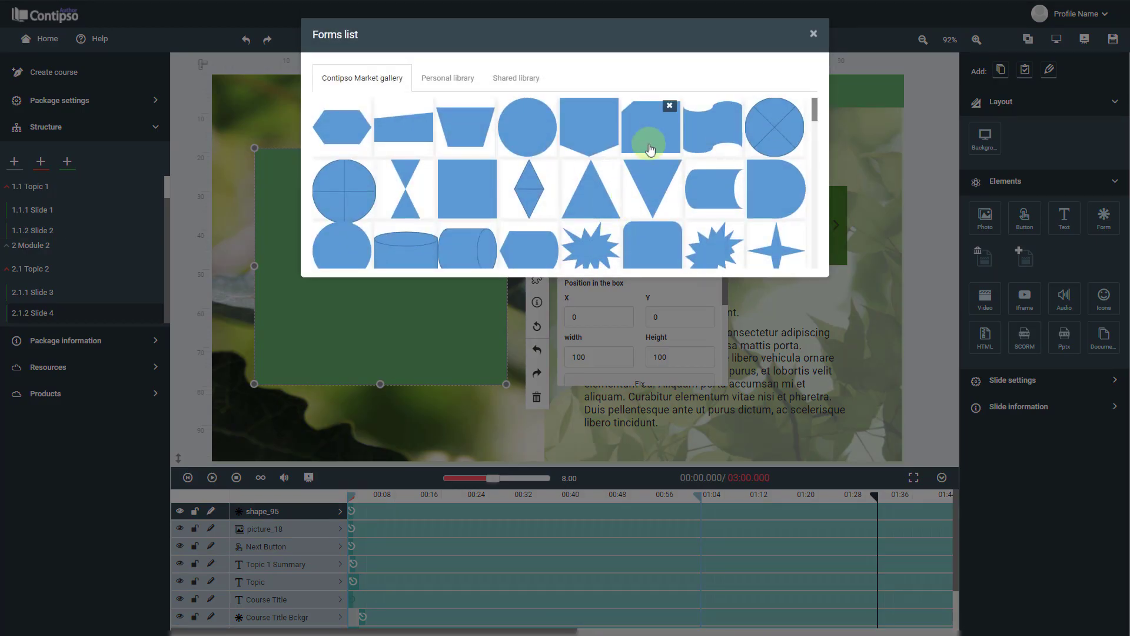
left_click(652, 134)
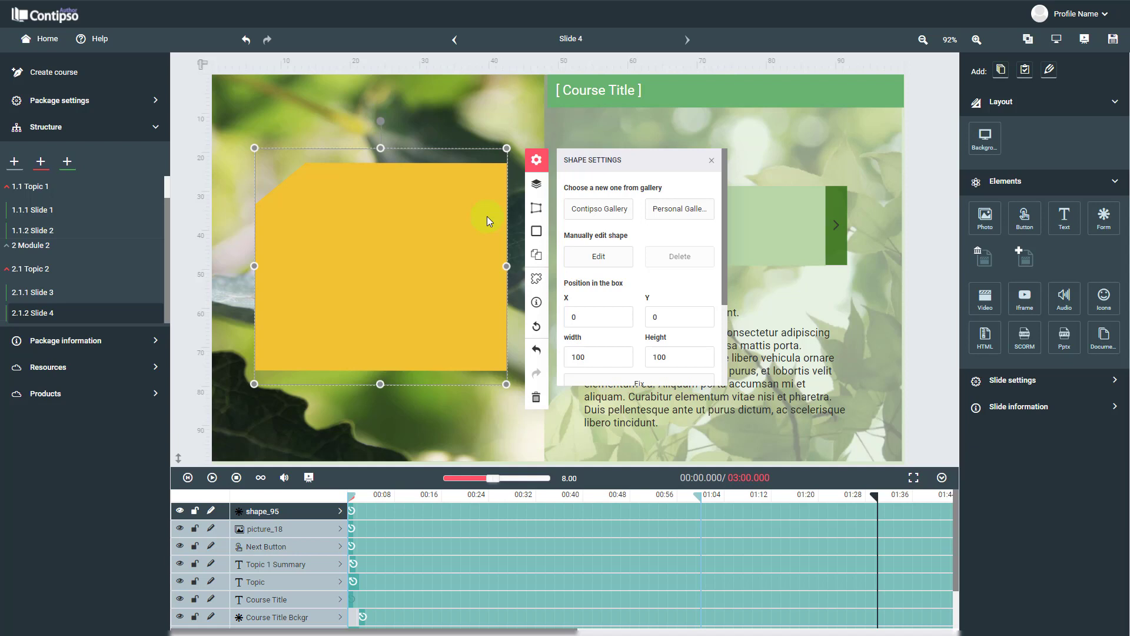
left_click(536, 350)
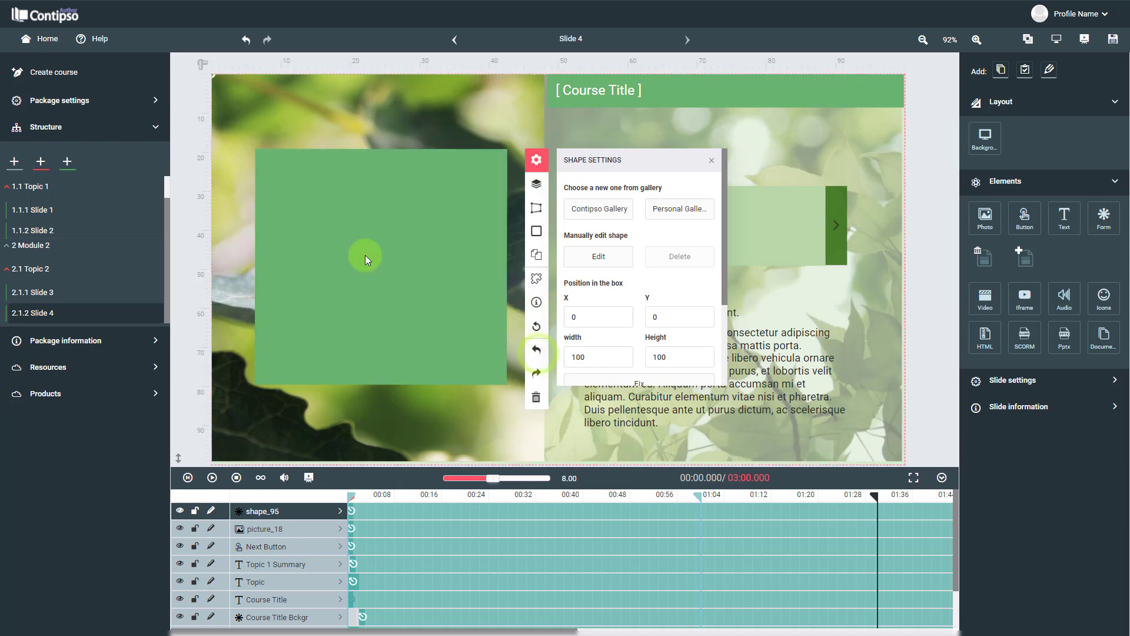
Step: Shrink the green square from its lower-right corner and stretch its bottom edge down into a tall rectangle
left_click(458, 343)
left_click(505, 384)
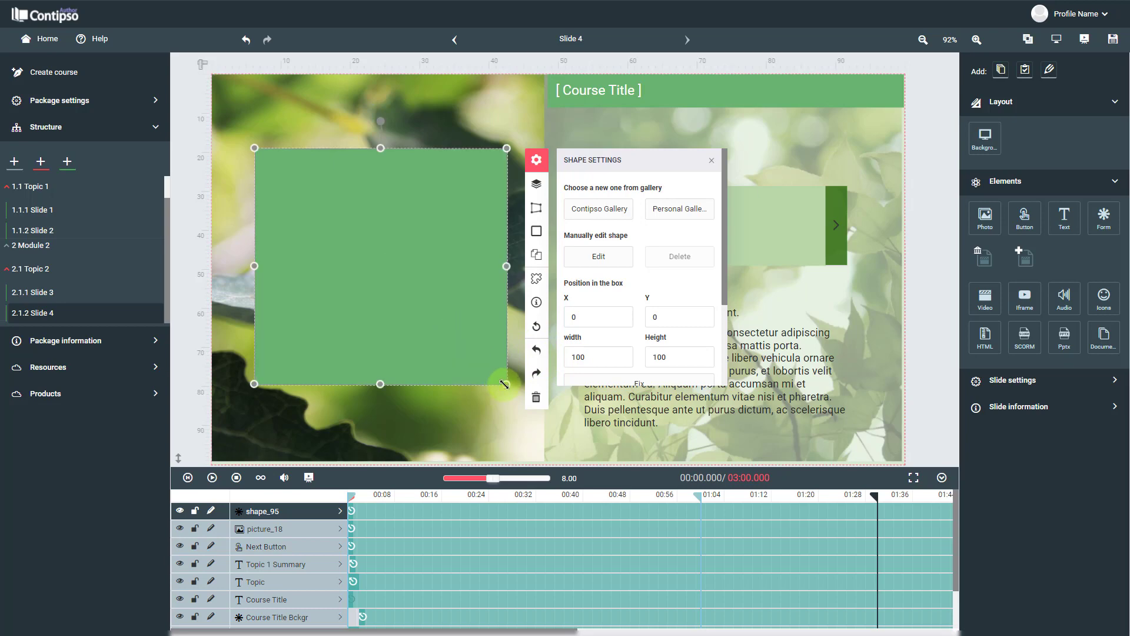
left_click_drag(505, 384, 409, 295)
left_click(354, 295)
left_click_drag(331, 295, 323, 372)
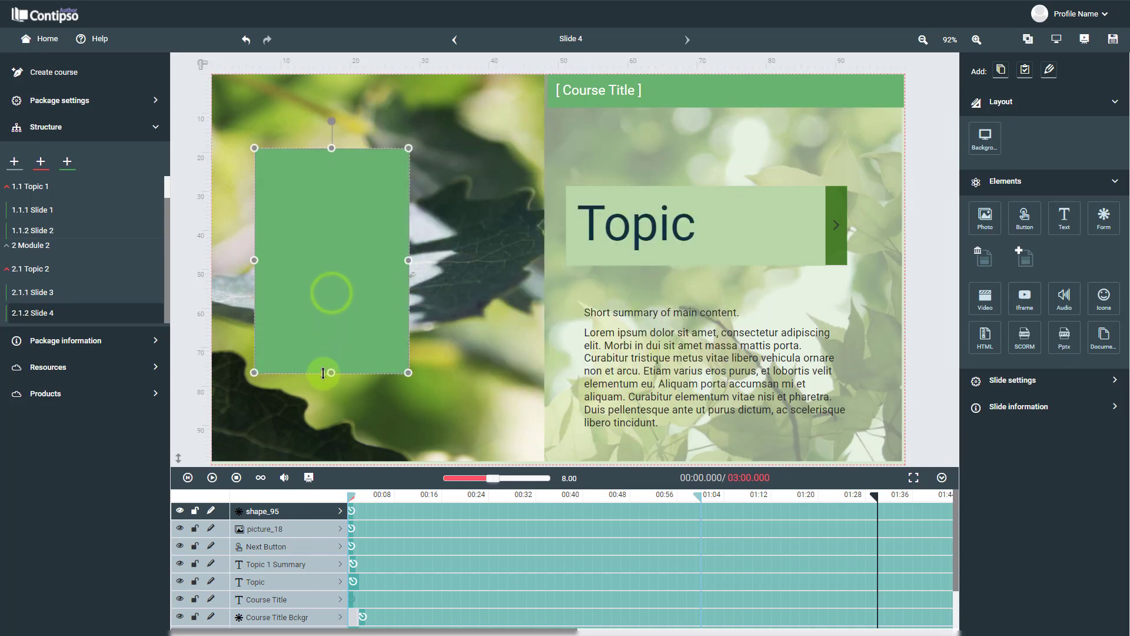
Step: Try replacing the tall green rectangle with the triangle from the Contipso gallery and undo the replacement
left_click(499, 213)
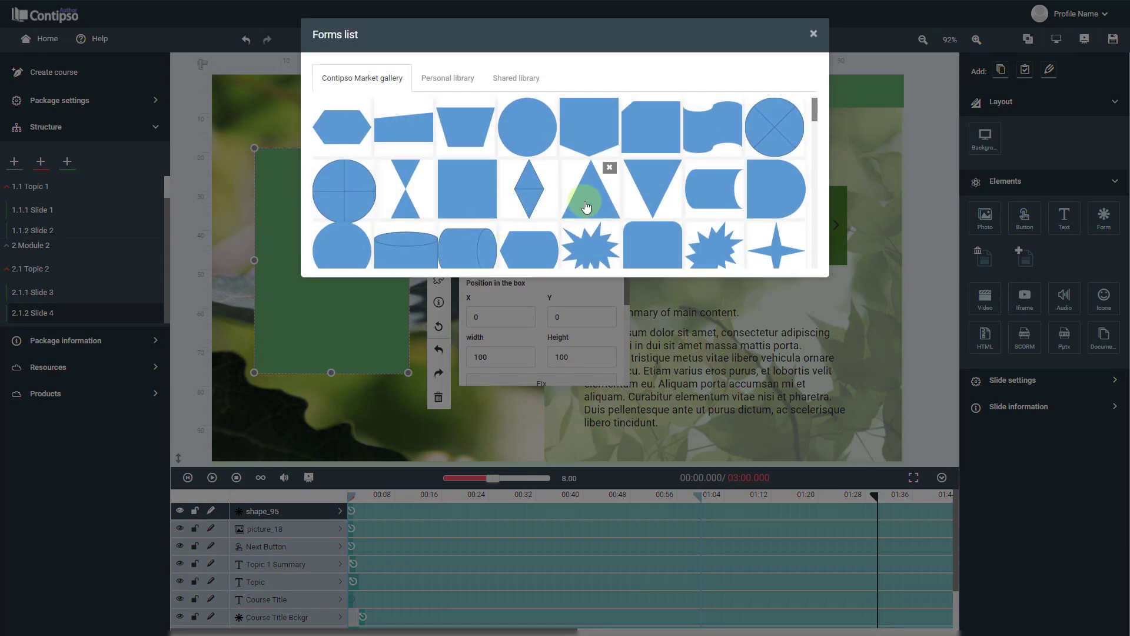
left_click(587, 206)
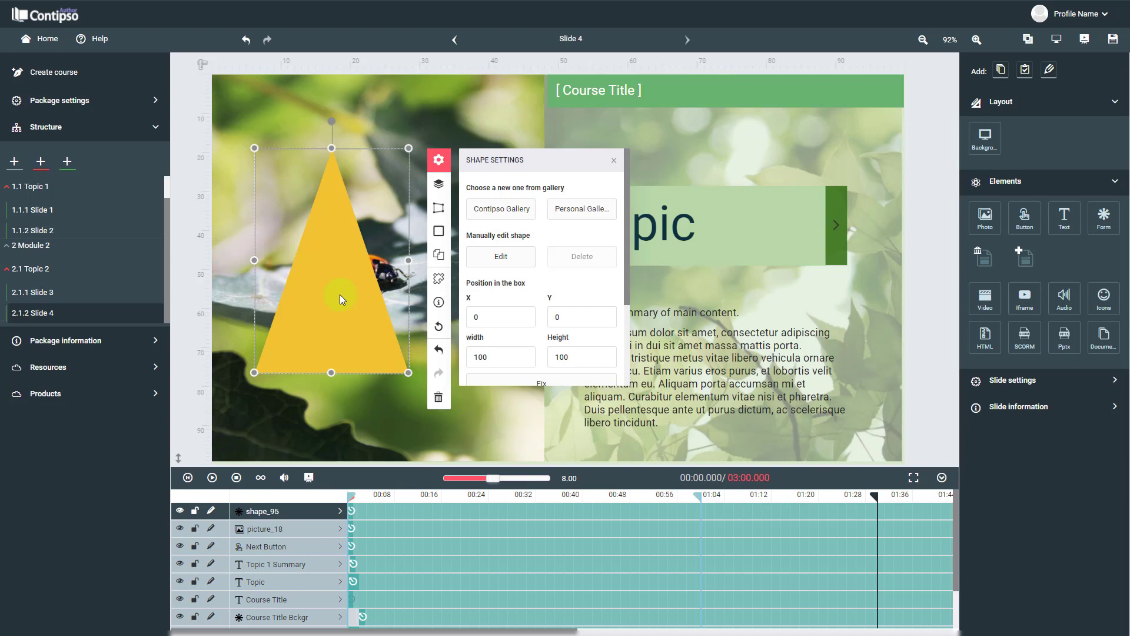
left_click(439, 351)
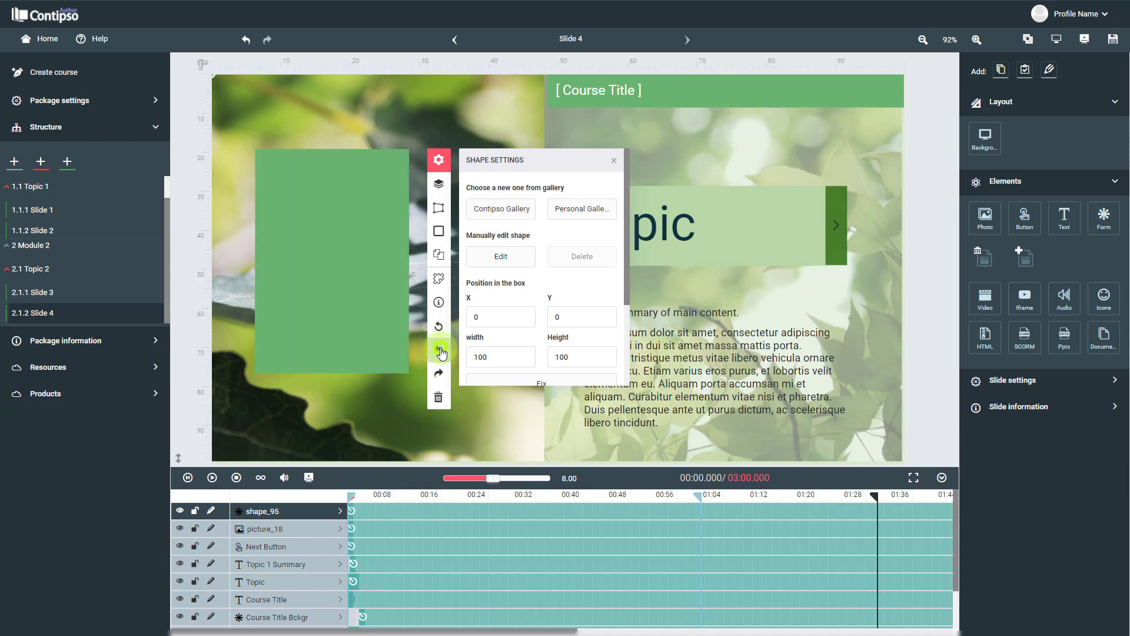
Step: Undo the last height change and enlarge the green shape from its lower-right corner to about 40 horizontally and 75 vertically on the rulers
left_click(439, 351)
left_click(362, 238)
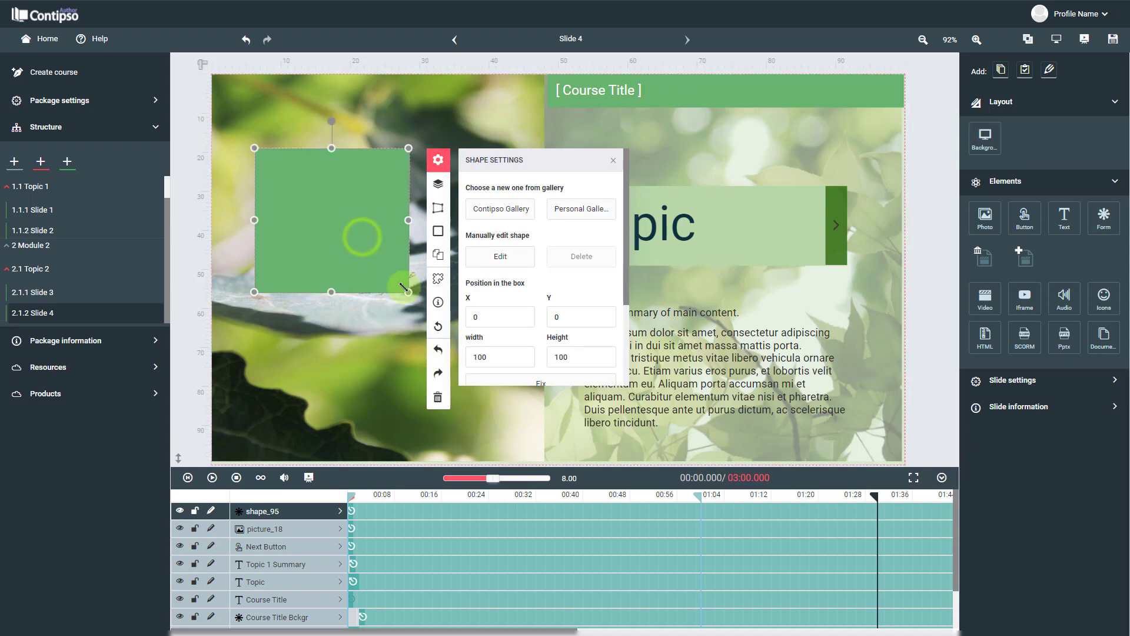
left_click_drag(408, 292, 492, 376)
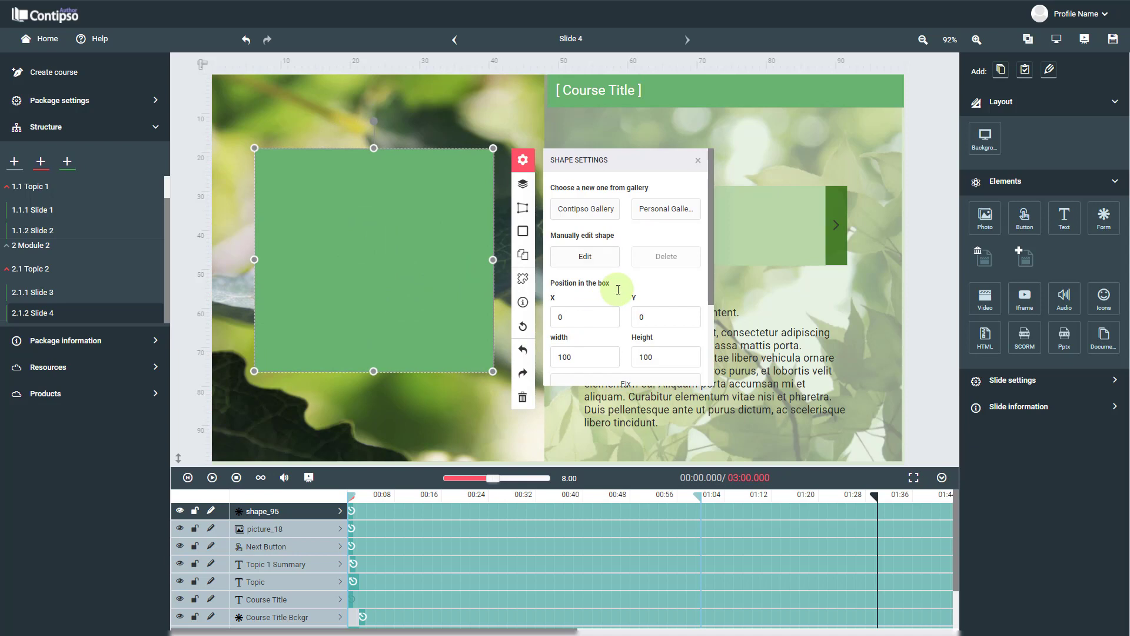
Step: Set the green shape's position in its box to X 50 and Y 25
left_click(600, 317)
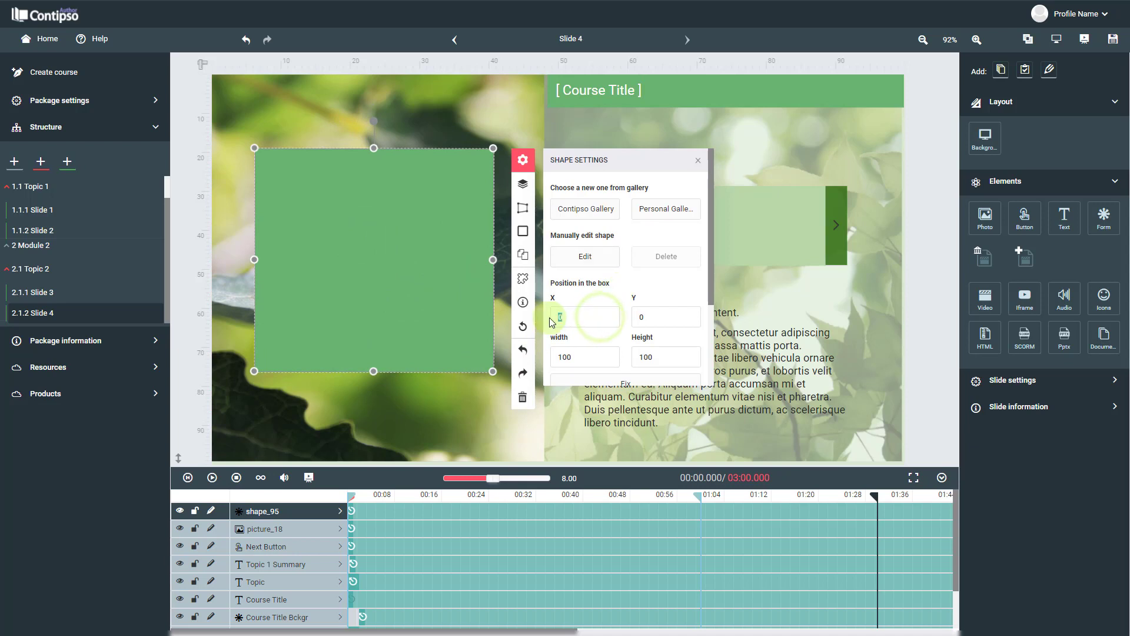
type("50")
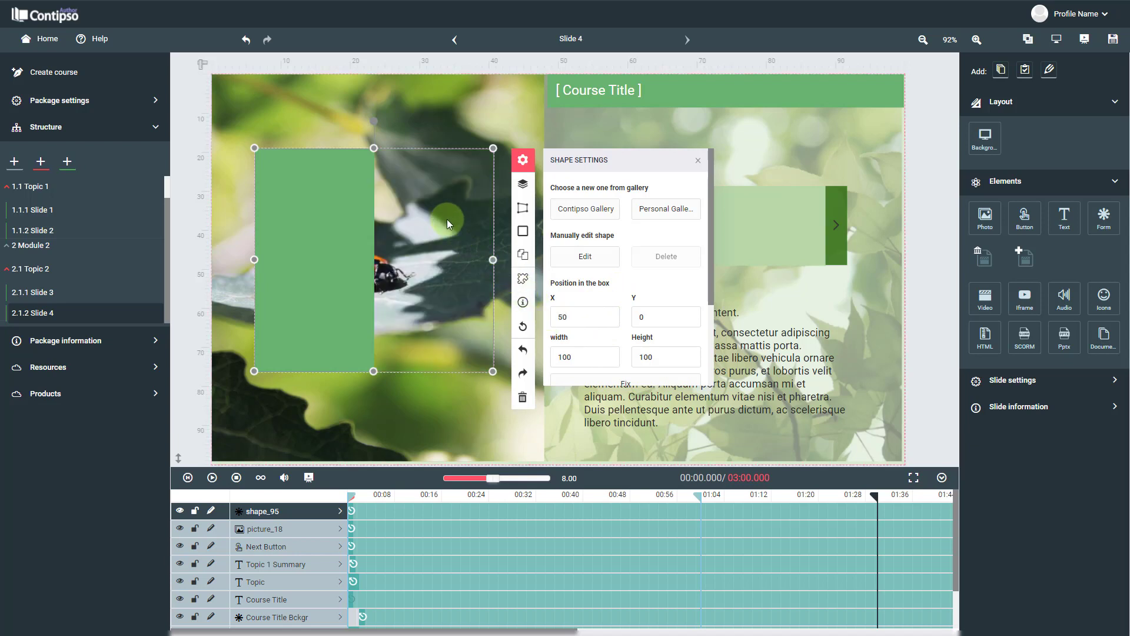
left_click(645, 315)
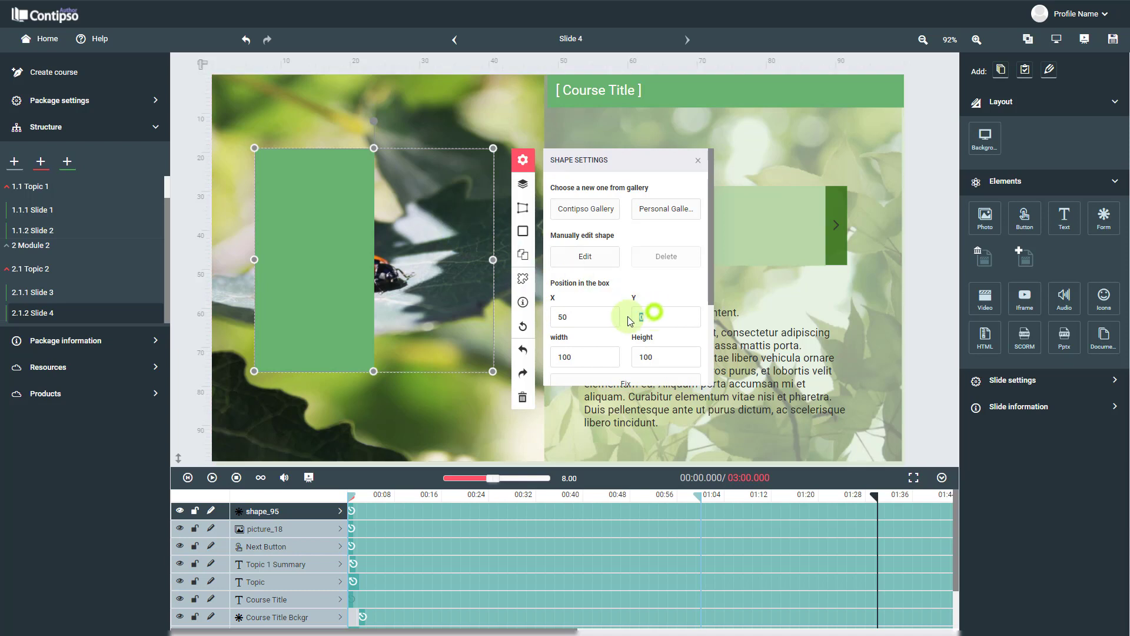
type("25")
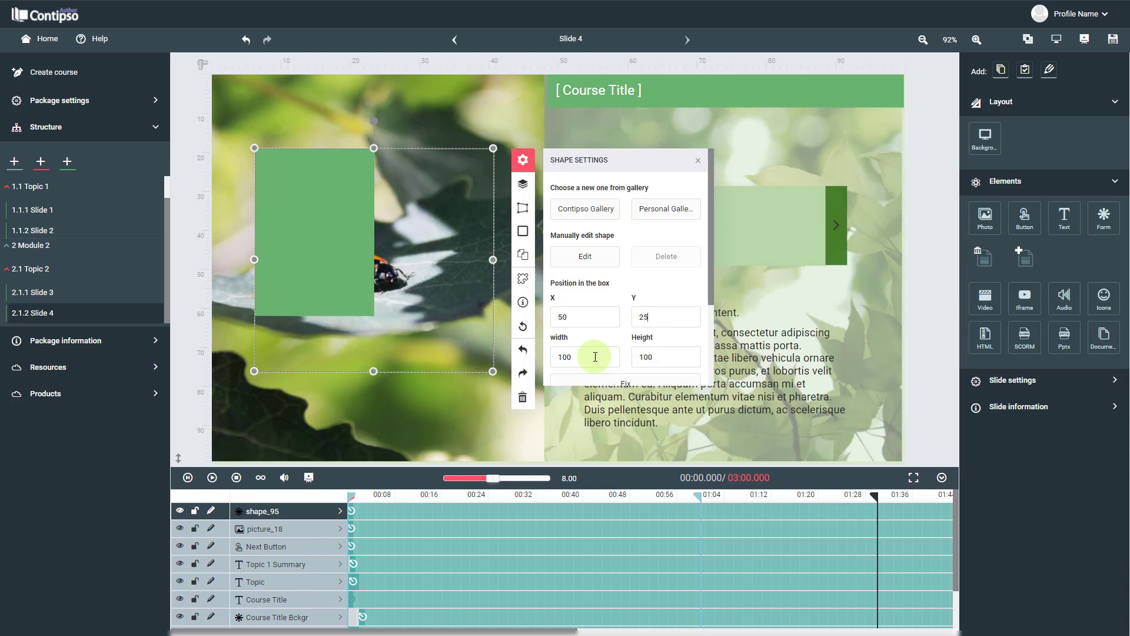
Step: Clear the shape's X and Y position values and apply Fix so it fills its box
key("BackSpace")
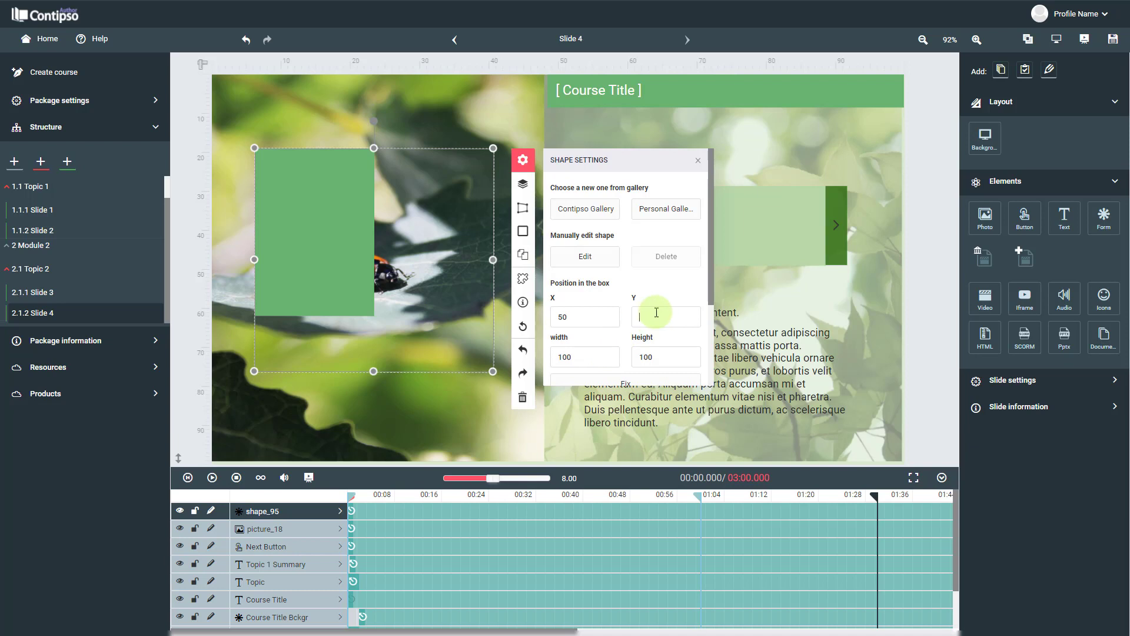
left_click_drag(596, 315, 526, 302)
key("BackSpace")
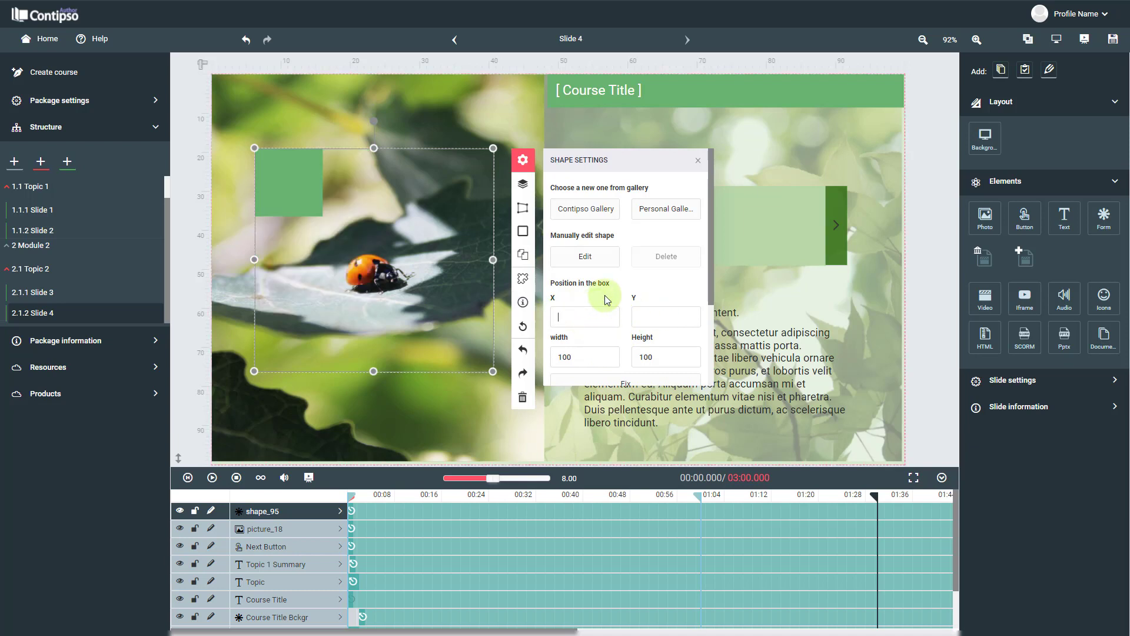
left_click(308, 197)
scroll(613, 353, "down", 2)
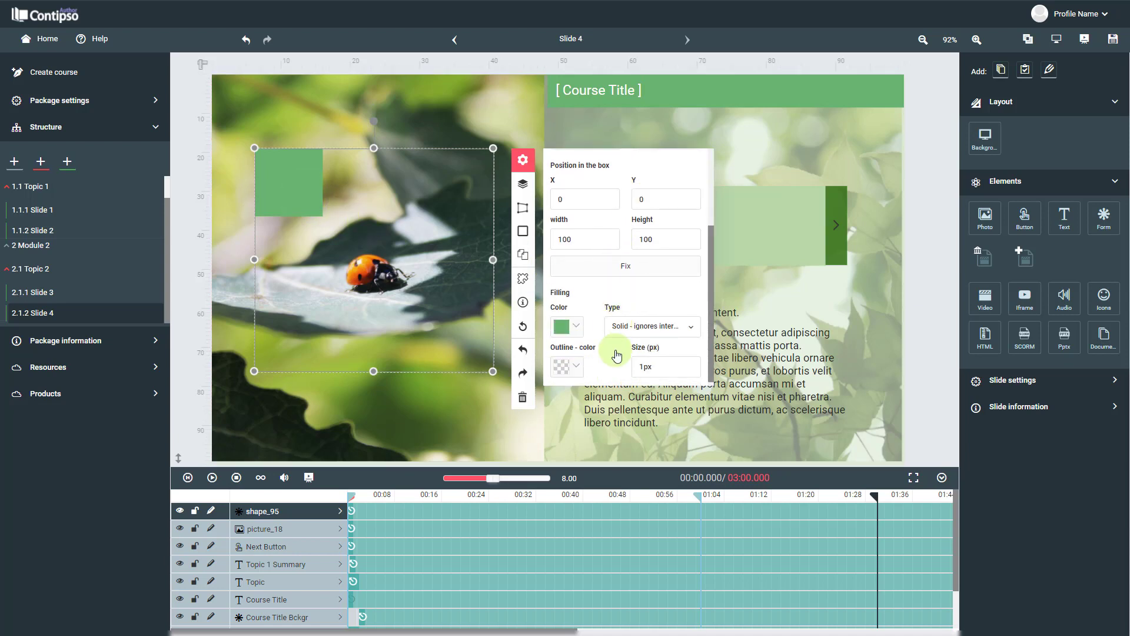
left_click(614, 274)
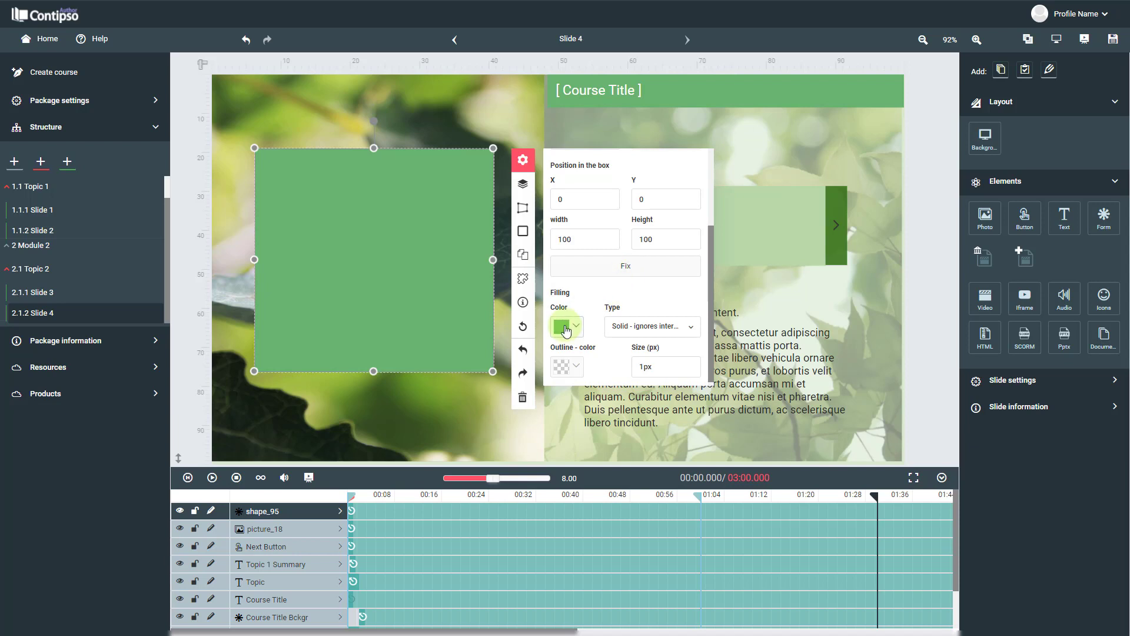
Step: Give the green shape a near-black outline with a size of 5 px
left_click(653, 327)
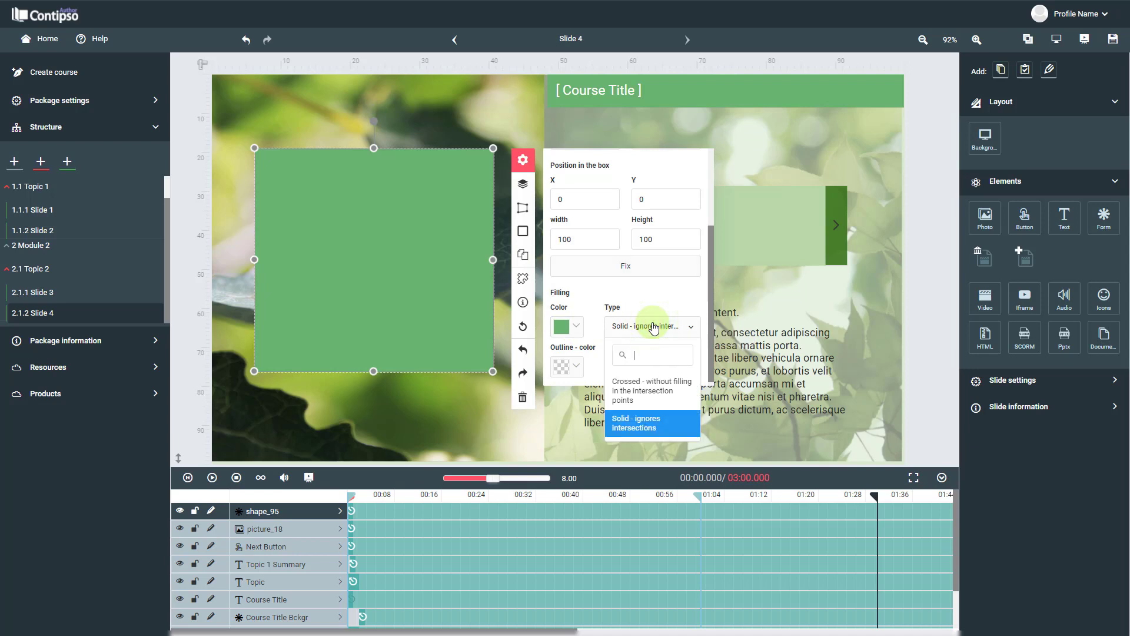
left_click(659, 298)
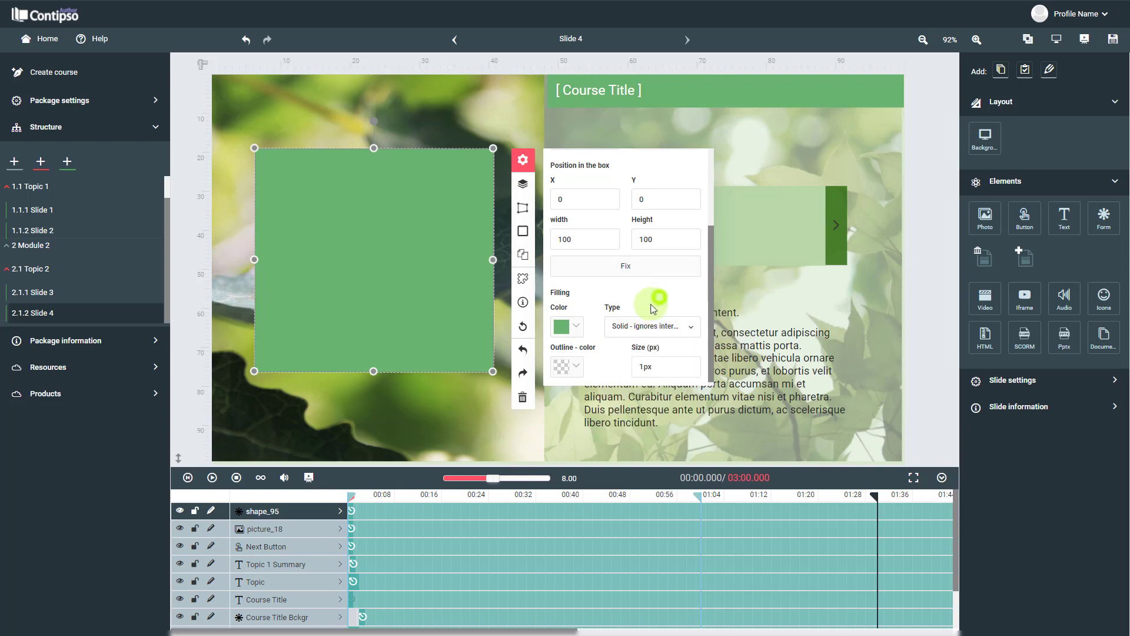
left_click(577, 367)
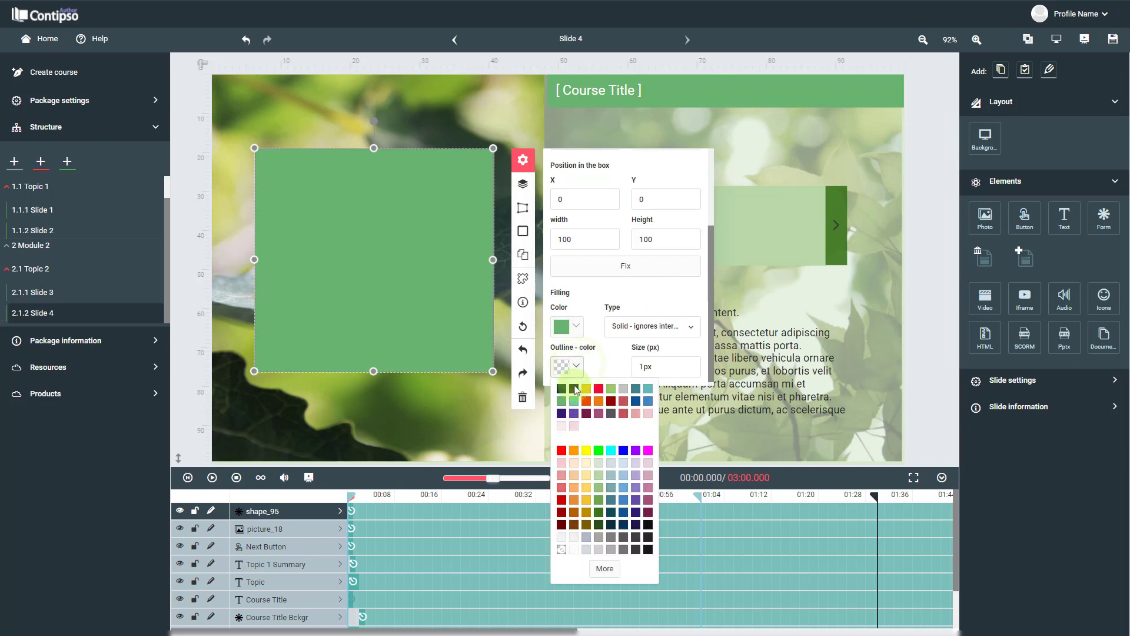
left_click(575, 389)
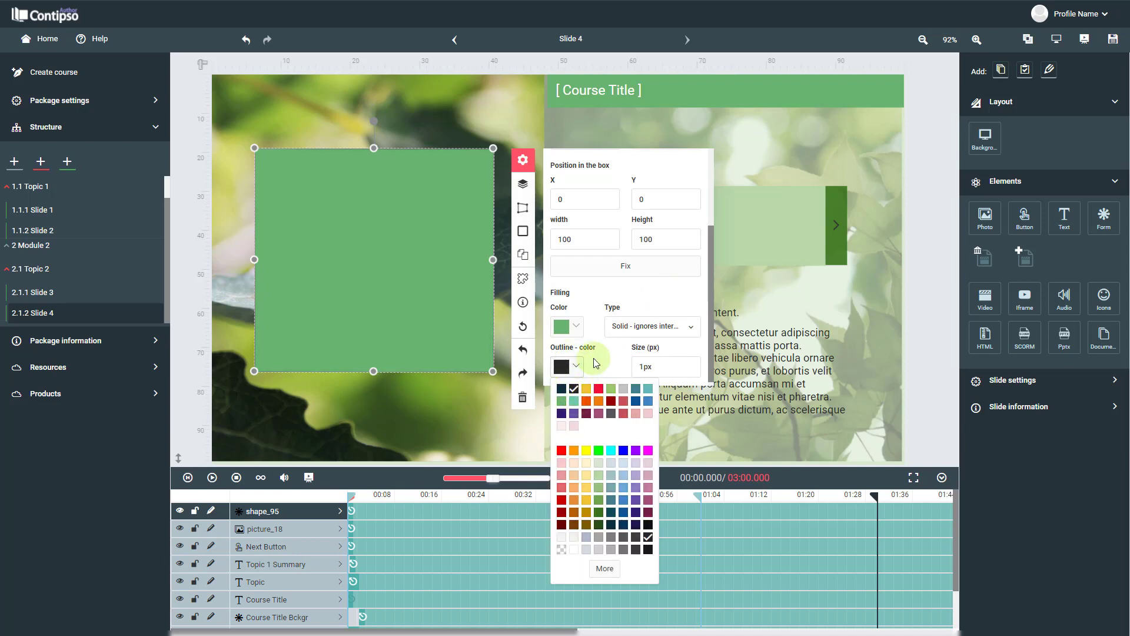
left_click(596, 362)
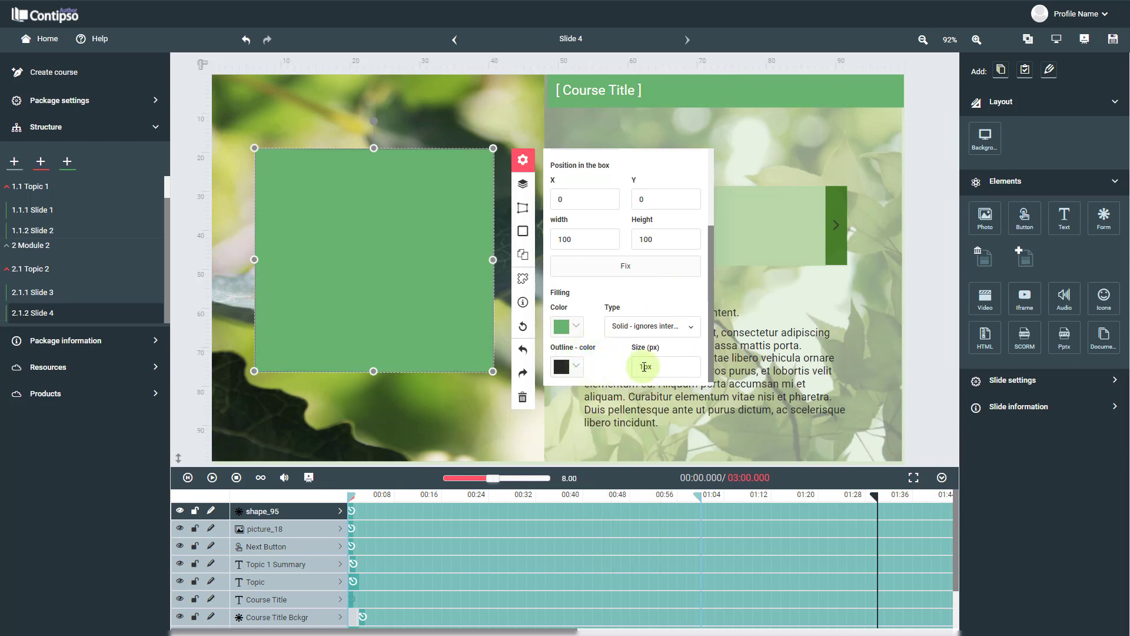
left_click_drag(644, 367, 638, 367)
type("5")
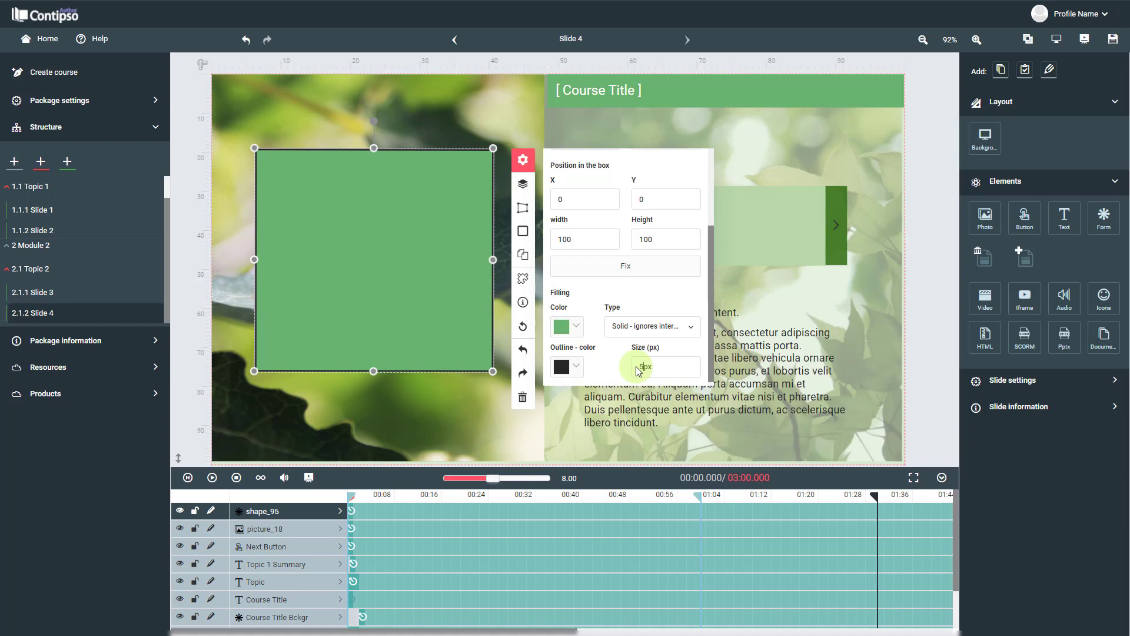
left_click(322, 276)
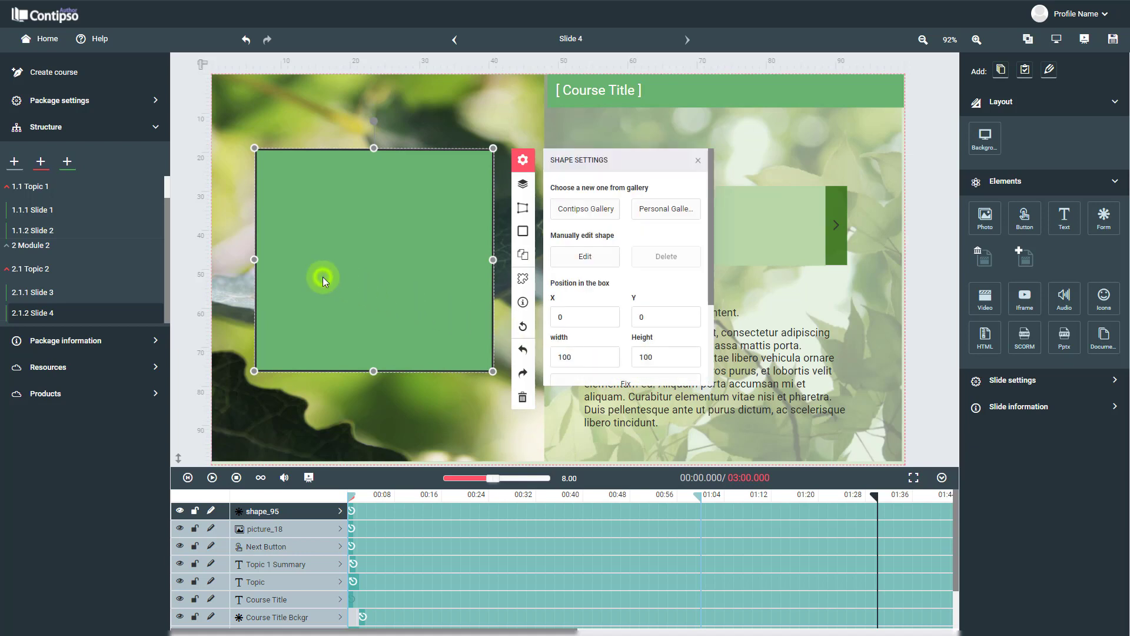
Step: Open the green shape for manual editing and turn off Close Path
scroll(626, 317, "down", 2)
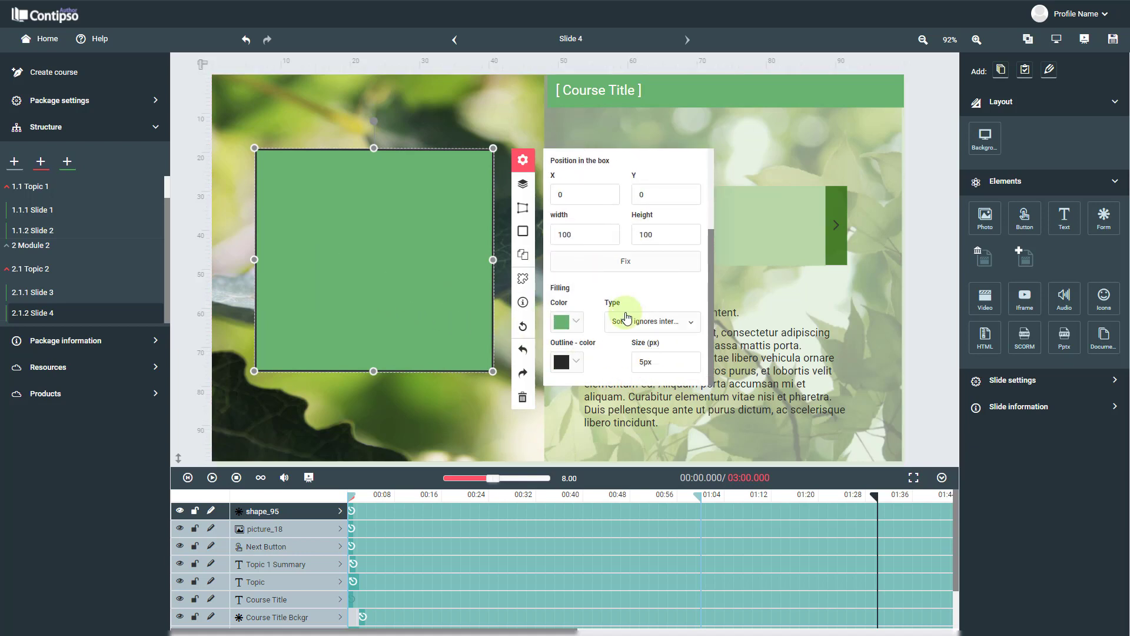
scroll(626, 316, "up", 2)
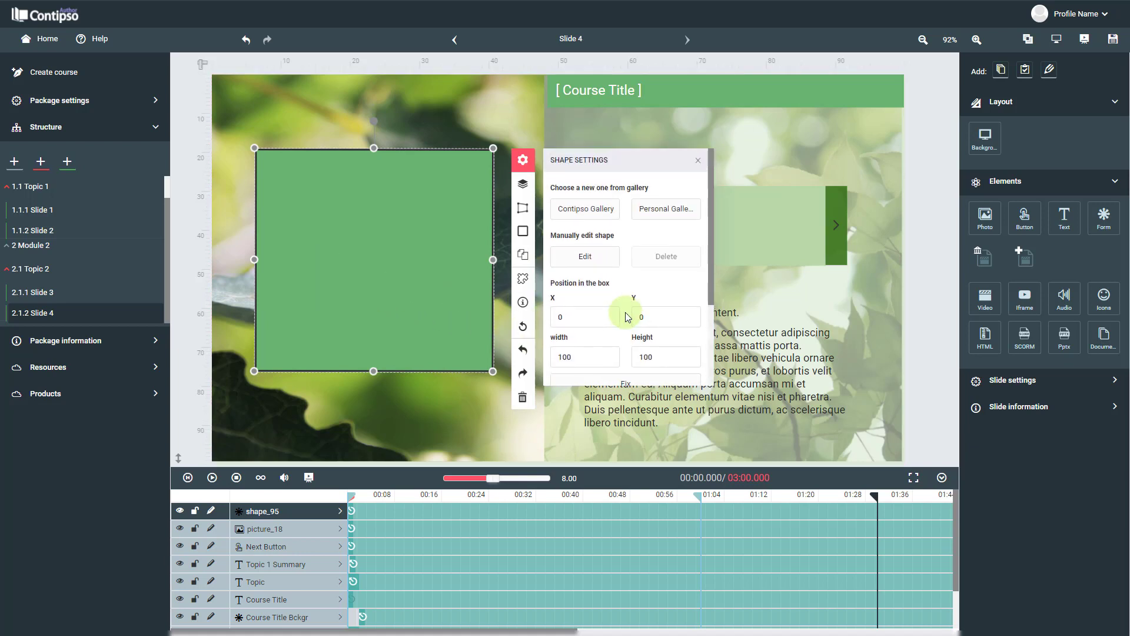
left_click(607, 258)
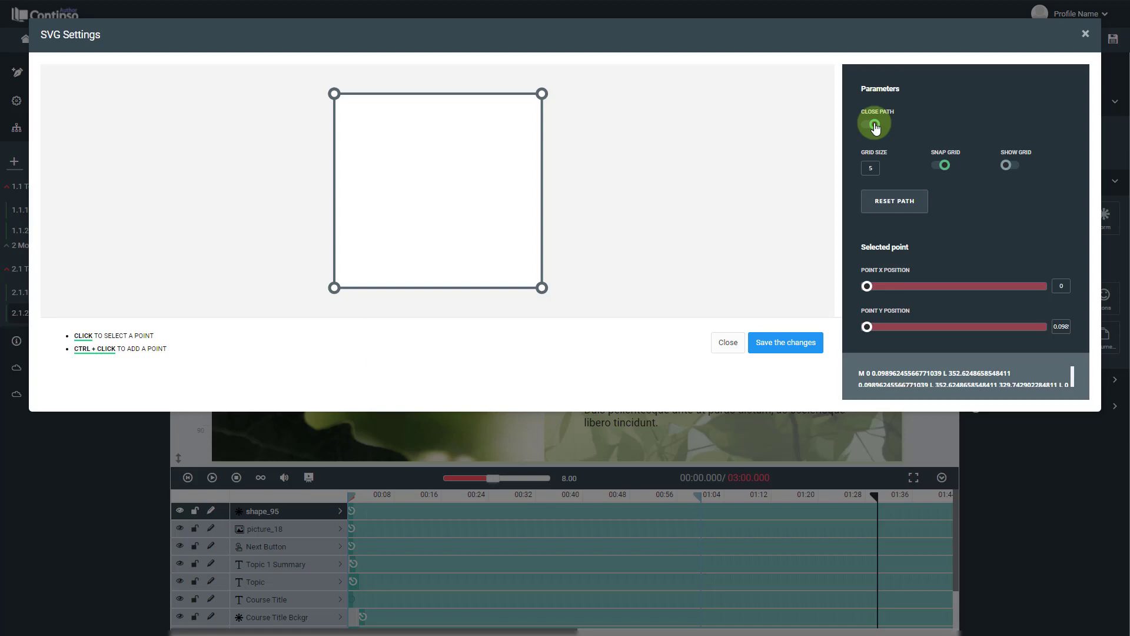
left_click(875, 125)
Step: Show the grid in the shape editor and set the grid size to 15
left_click(875, 169)
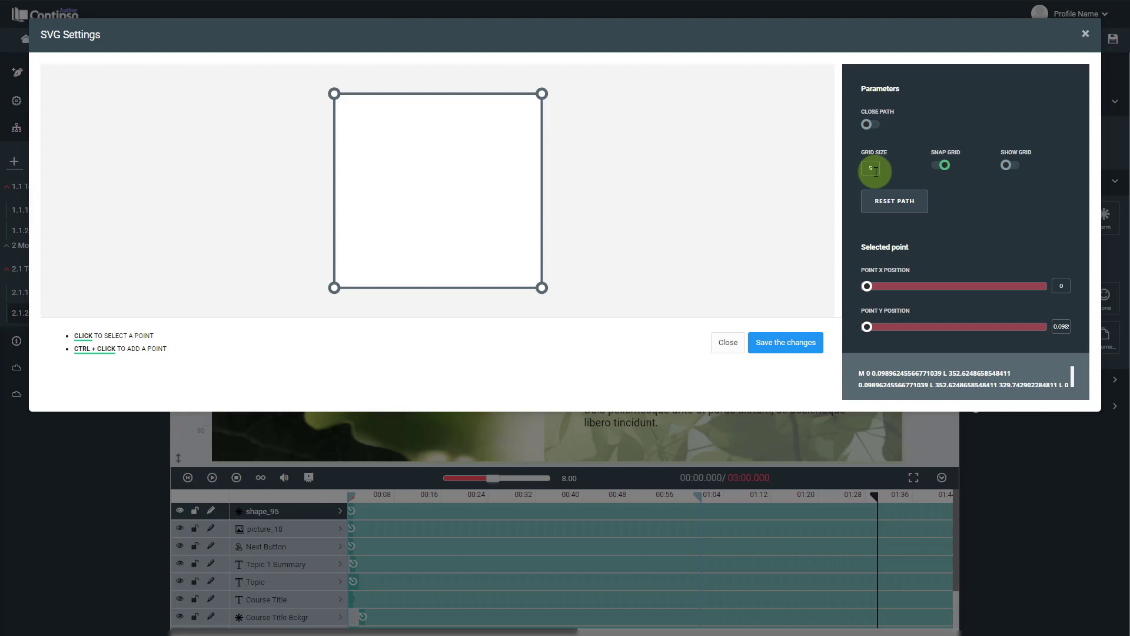
left_click(1012, 167)
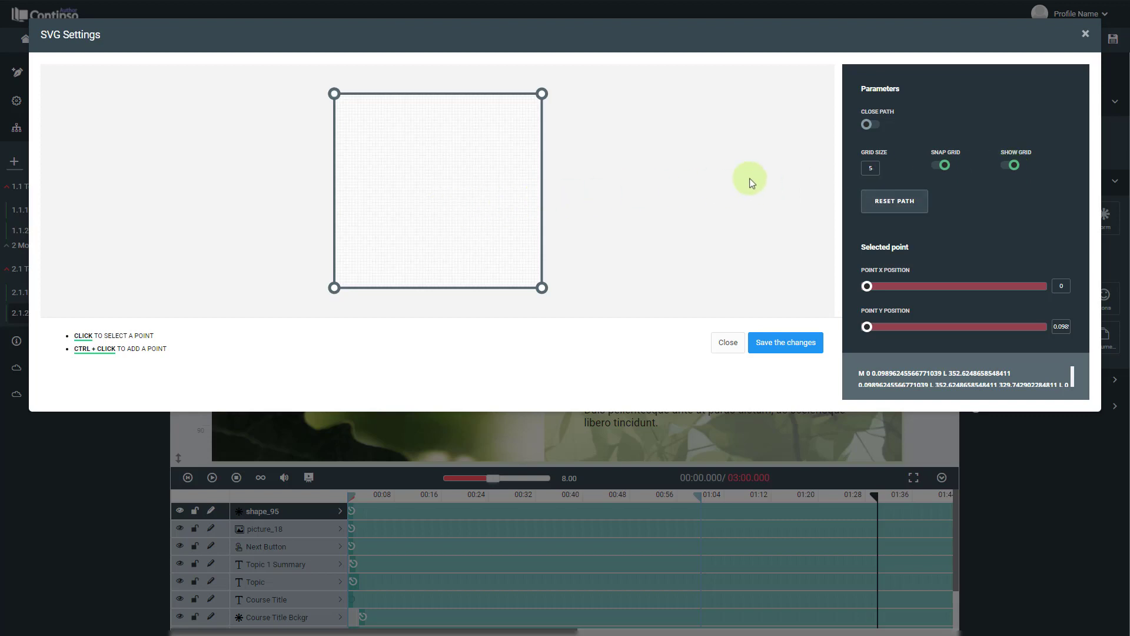
double_click(871, 168)
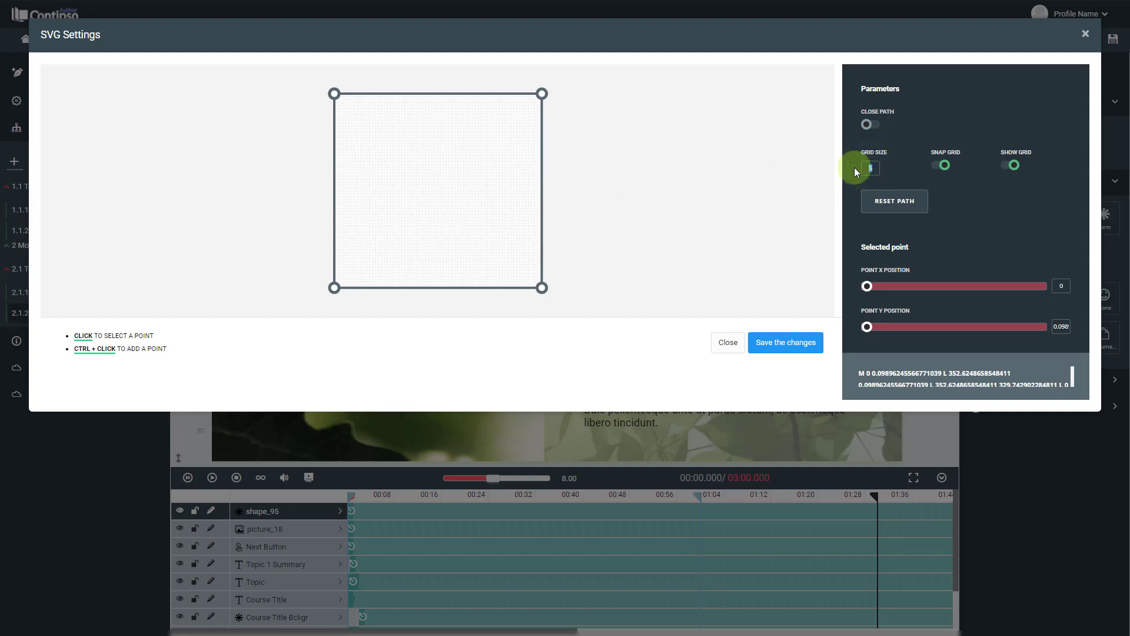
type("15")
Step: Turn on Close Path and move the path's upper-left end point inward to X 120, Y 150
left_click(333, 94)
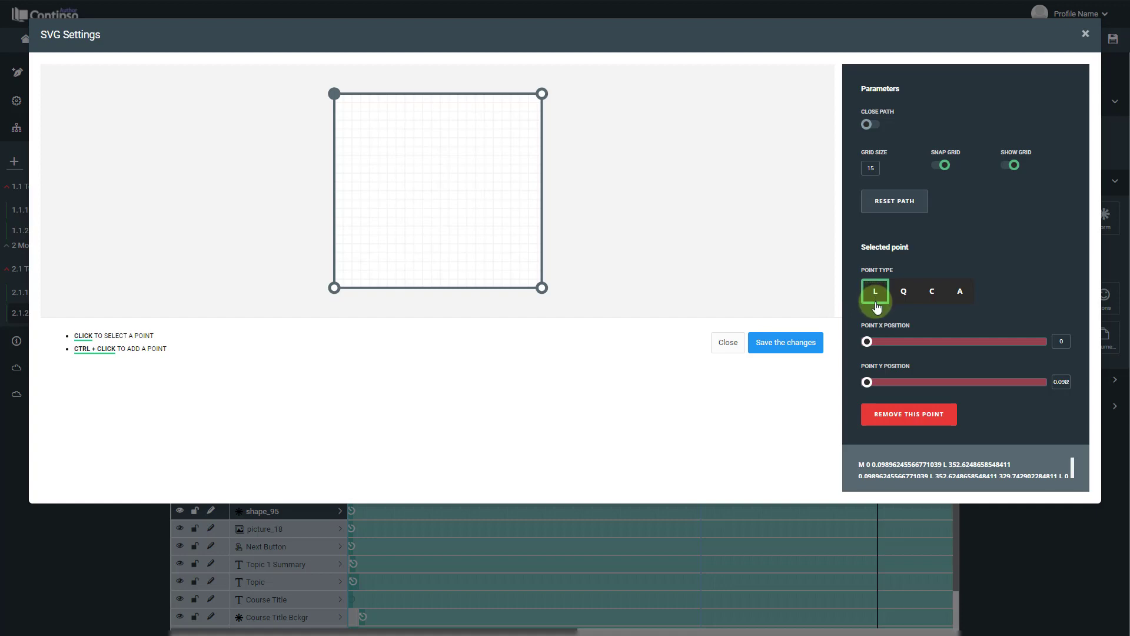
mouse_move(334, 94)
left_mouse_down()
mouse_move(371, 119)
mouse_move(363, 172)
mouse_move(333, 151)
mouse_move(333, 94)
left_mouse_up()
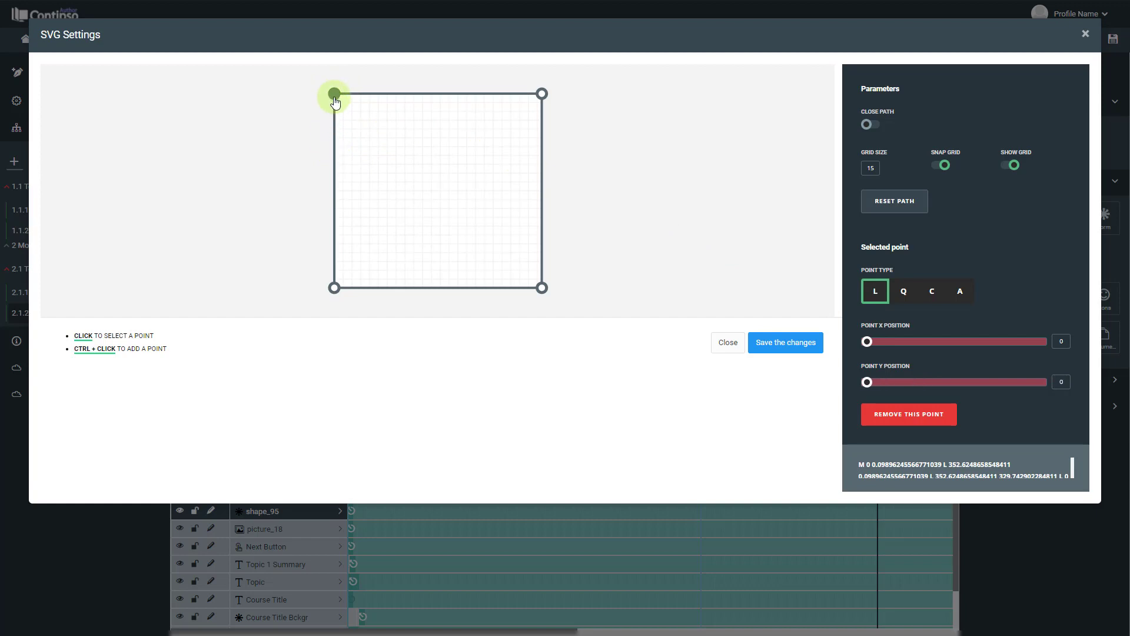
left_click(874, 125)
left_click_drag(344, 106, 407, 189)
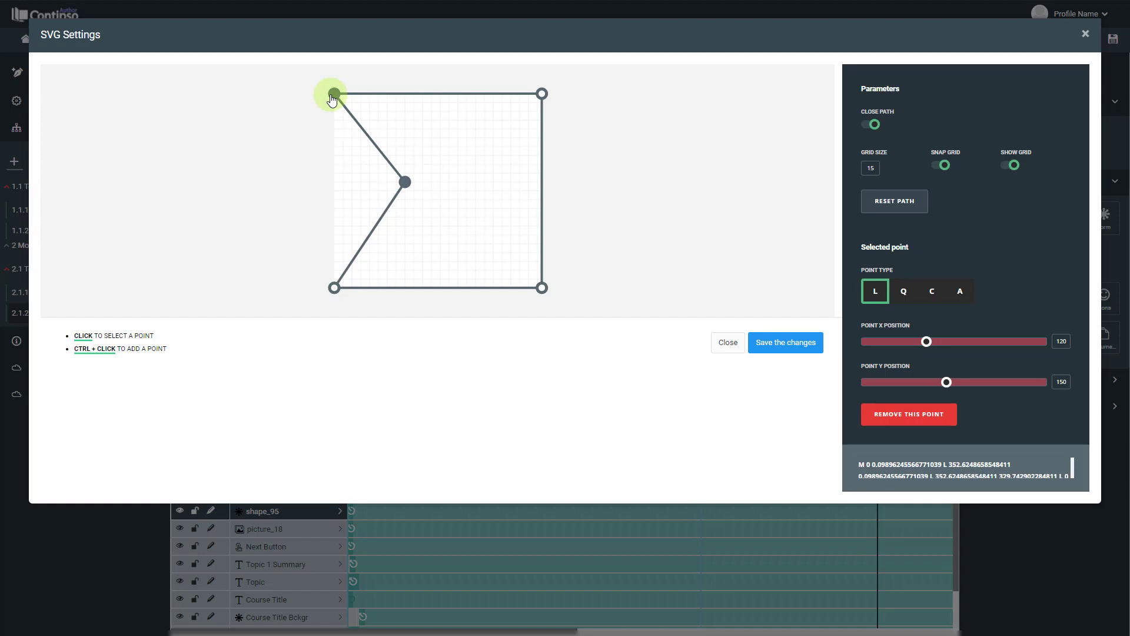
Step: Change the selected inner point to type Q and move its control point to X 210, Y 270
left_click(905, 291)
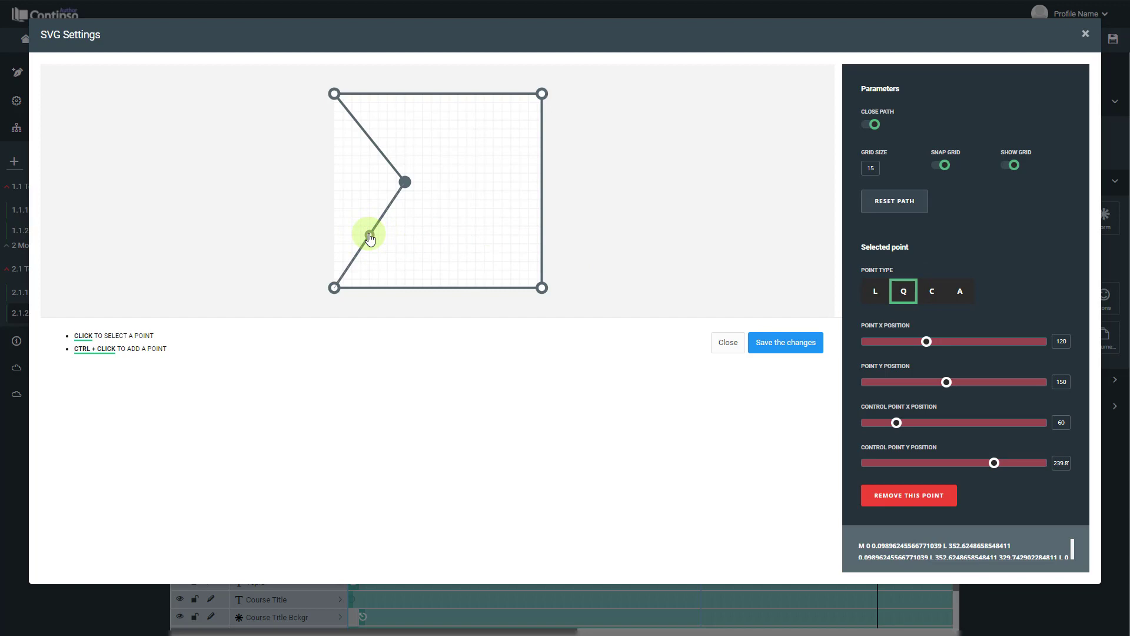
left_click_drag(369, 236, 458, 252)
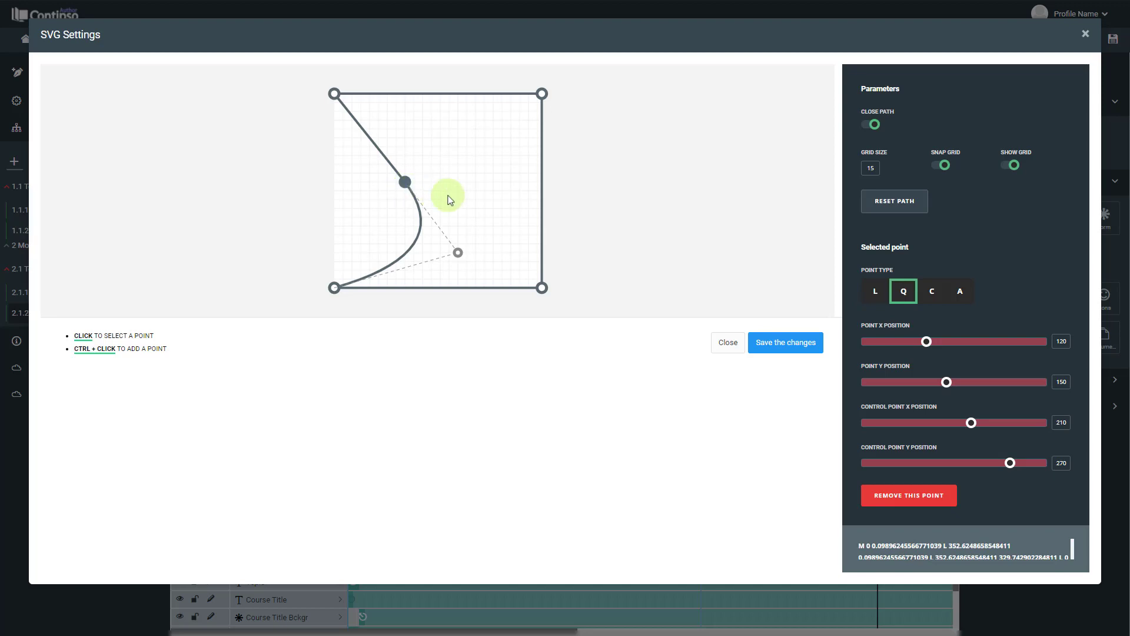
Step: Change the inner point to type C at X 240, Y 75, with control points at X 30, Y 60 and X 240, Y 285
left_click(932, 293)
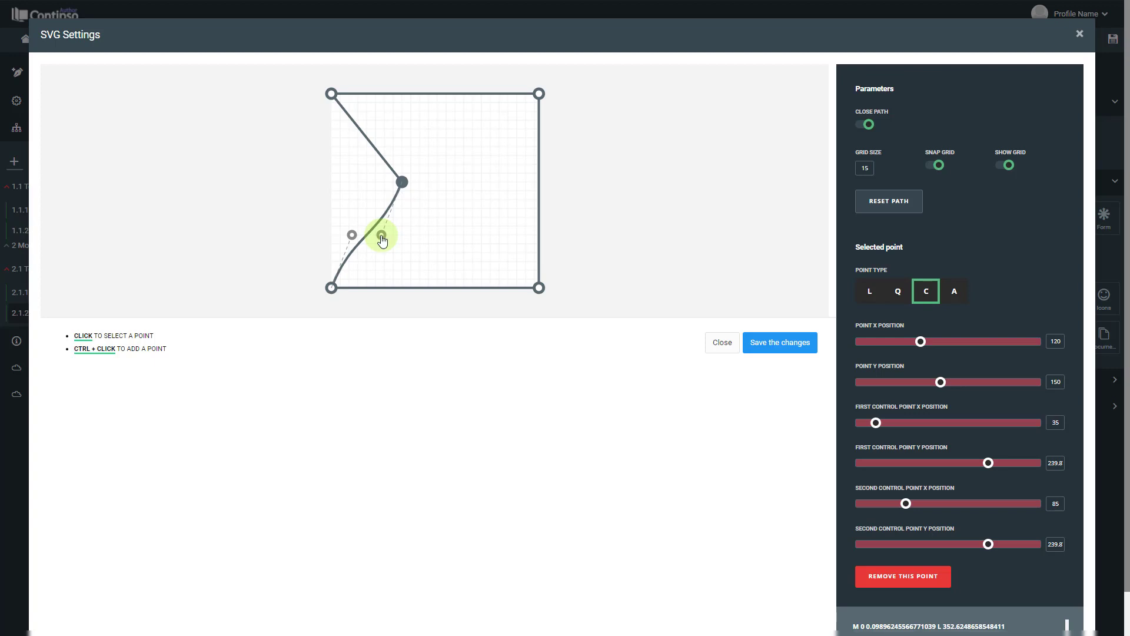
left_click_drag(382, 238, 315, 218)
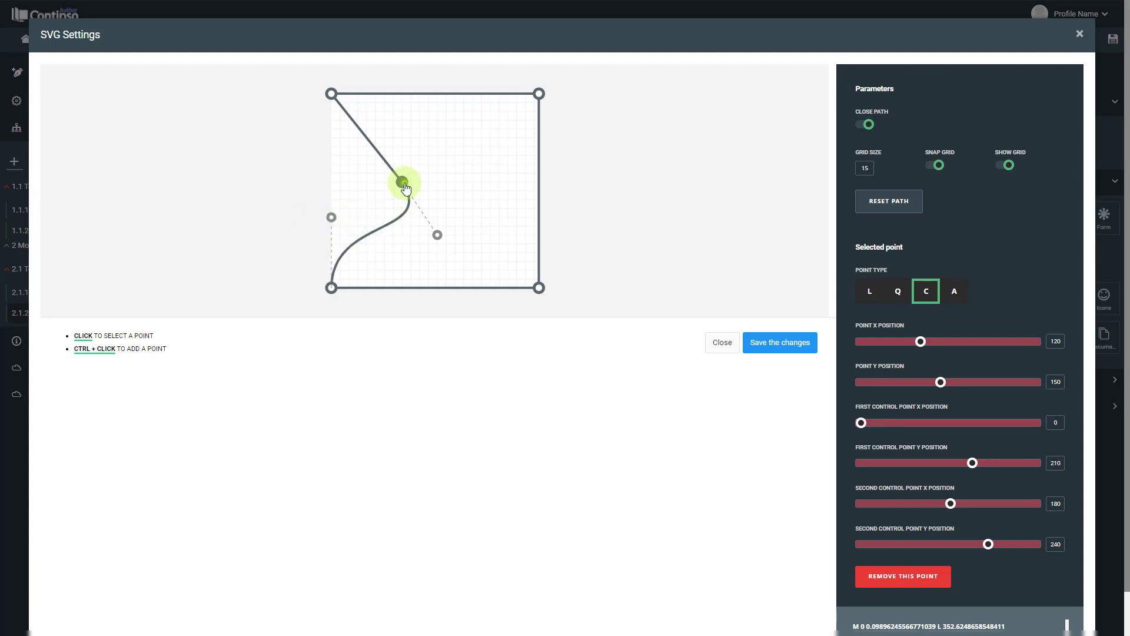
left_click_drag(402, 182, 471, 137)
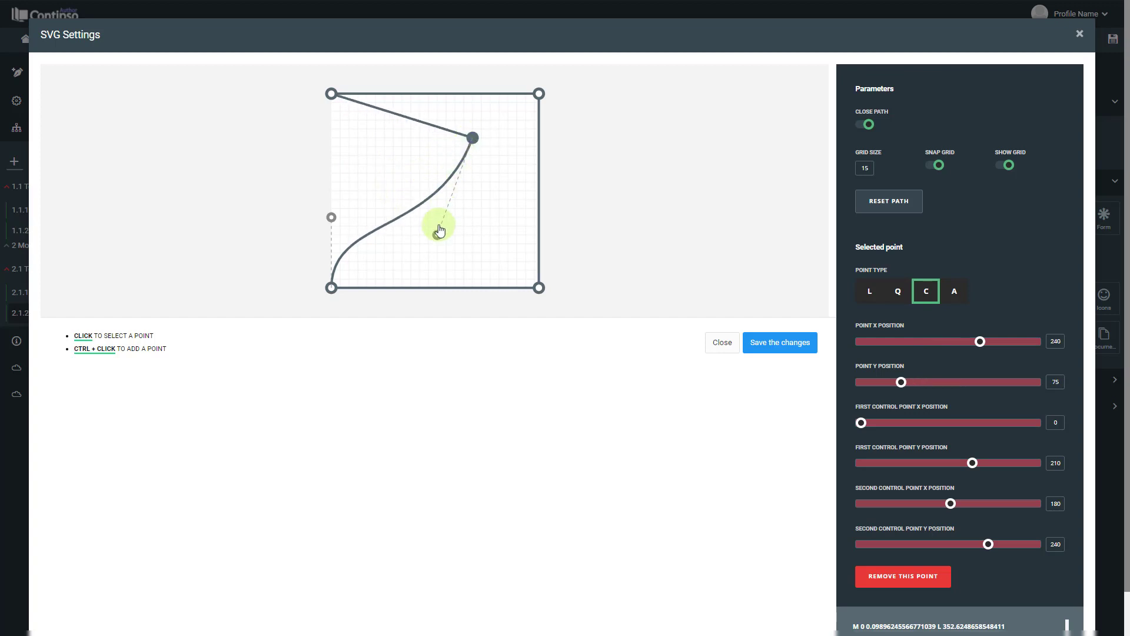
left_click_drag(438, 234, 479, 261)
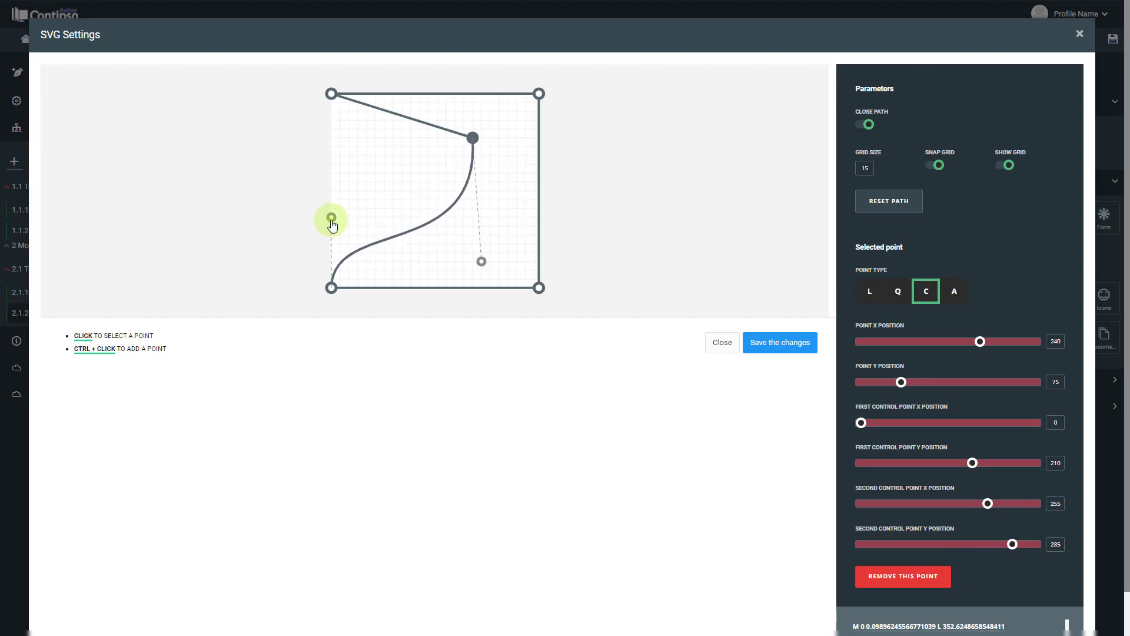
left_click_drag(331, 218, 348, 132)
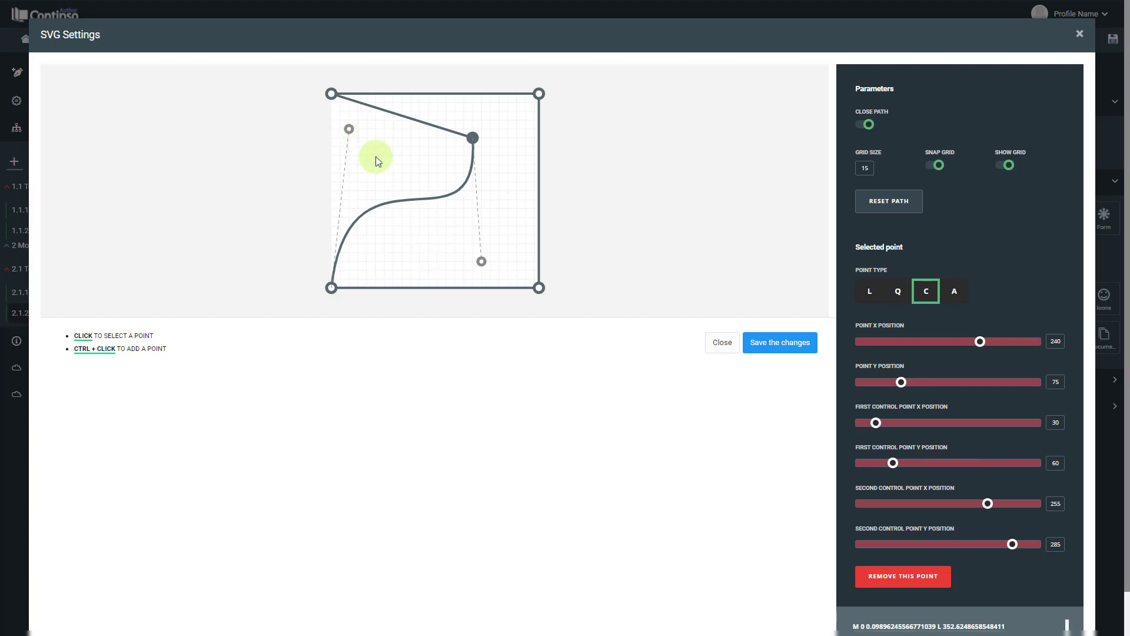
left_click_drag(482, 262, 474, 263)
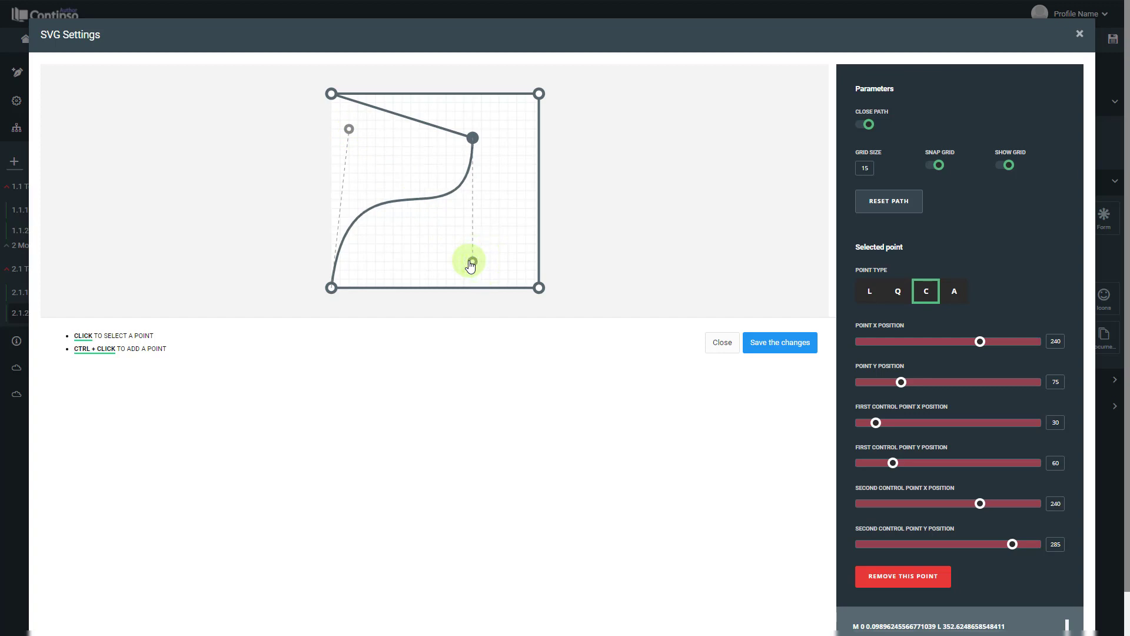
left_click(597, 242)
Step: Set the type C point's X position to 285 and its Y position to 75
mouse_move(981, 343)
left_mouse_down()
mouse_move(893, 341)
mouse_move(1002, 347)
left_mouse_up()
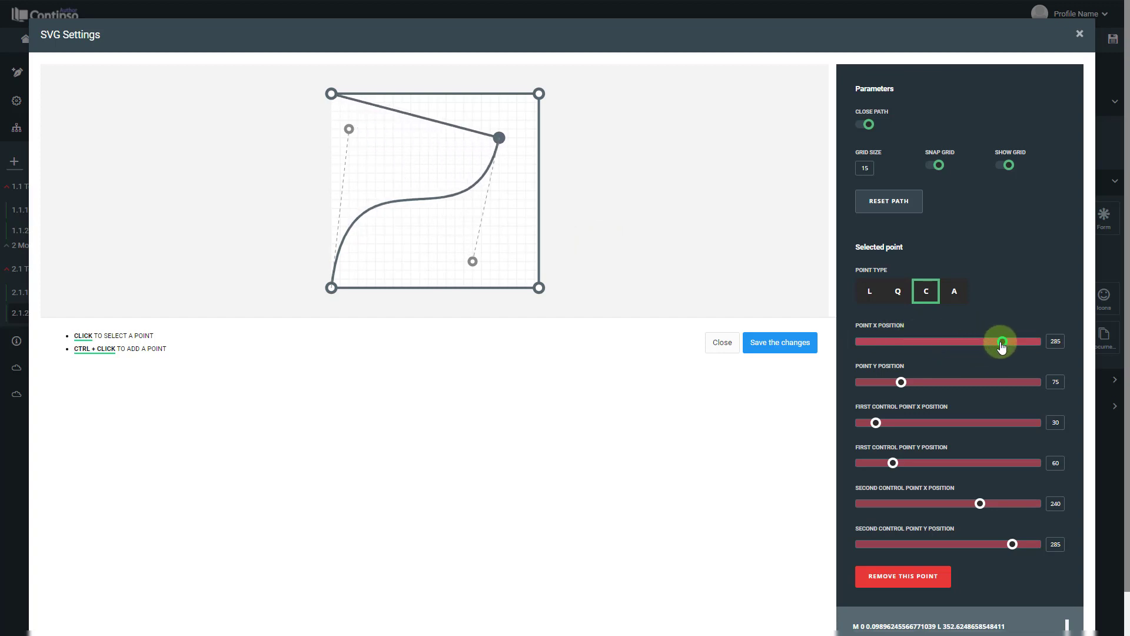
mouse_move(902, 383)
left_mouse_down()
mouse_move(971, 386)
mouse_move(905, 385)
left_mouse_up()
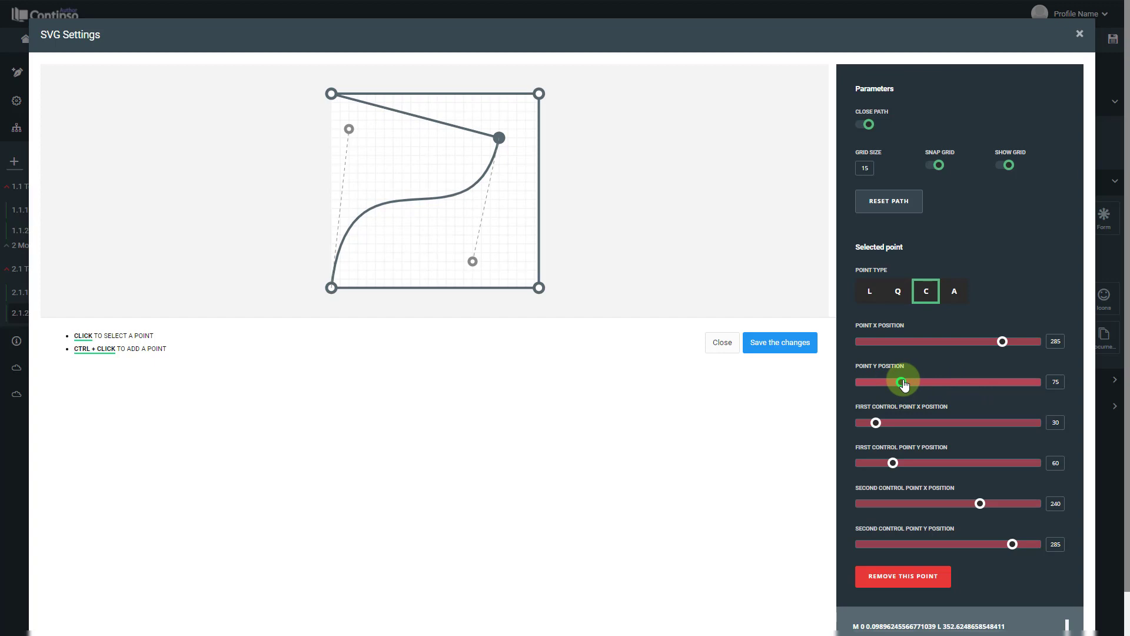
left_click(1057, 384)
left_click(1057, 387)
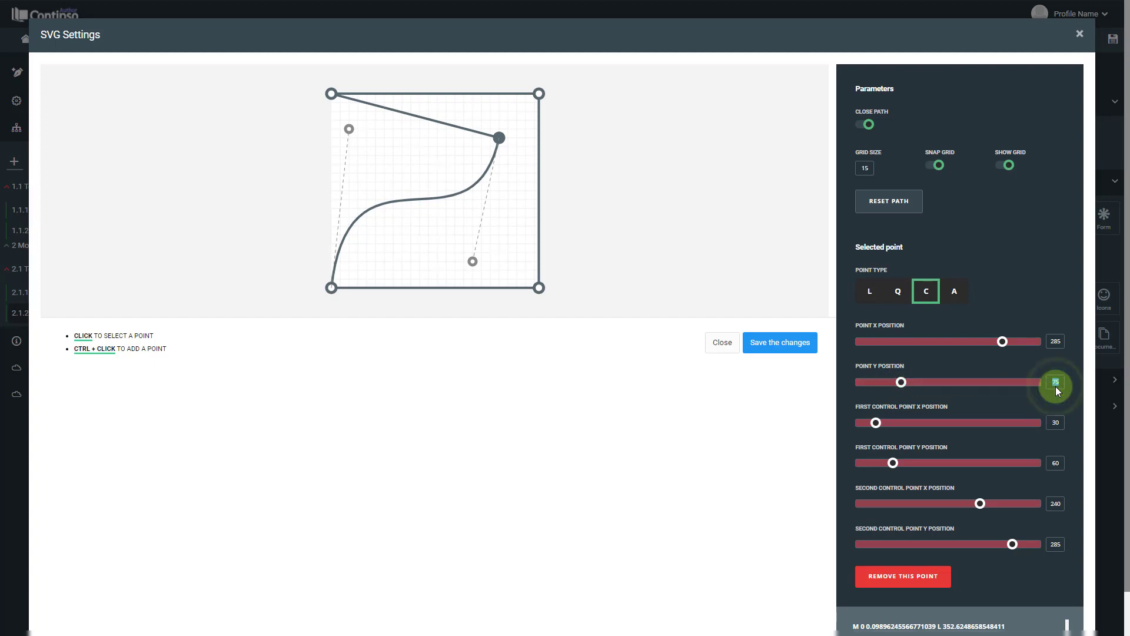
type("80")
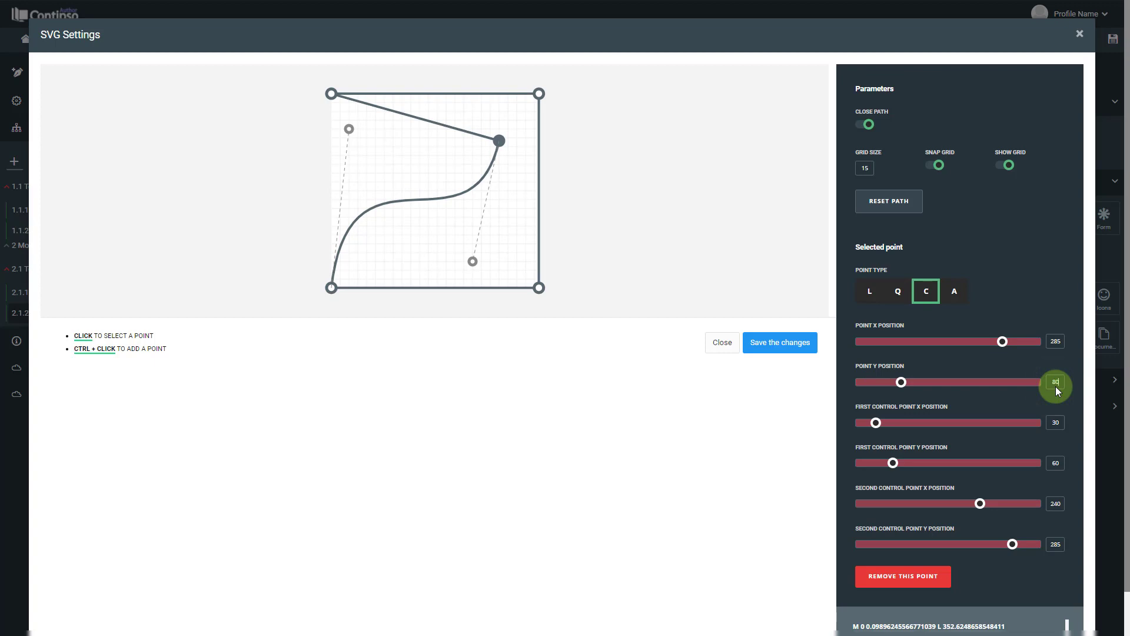
key("BackSpace")
key("BackSpace")
type("75")
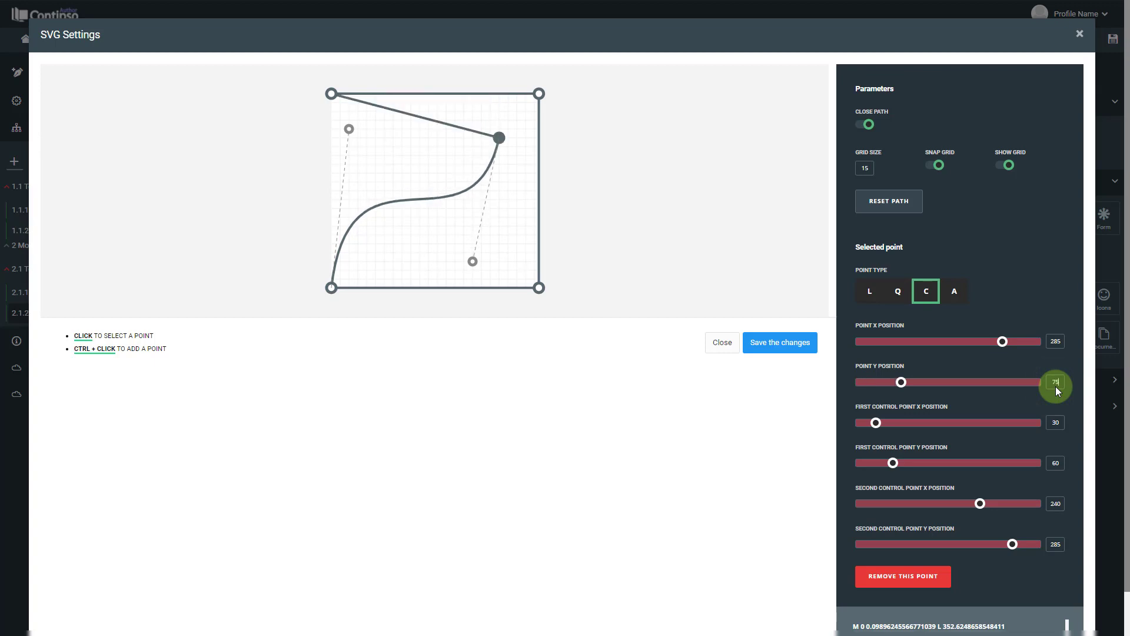
Step: Change the inner point to arc type A and move it to X 165, Y 210
left_click(955, 292)
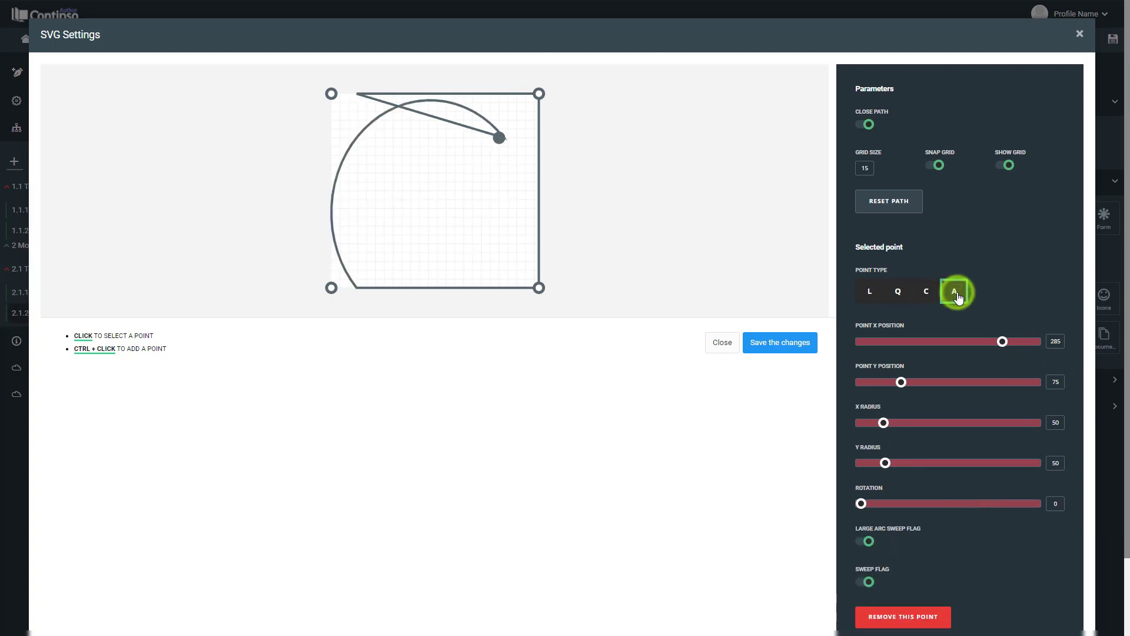
left_click_drag(499, 137, 428, 222)
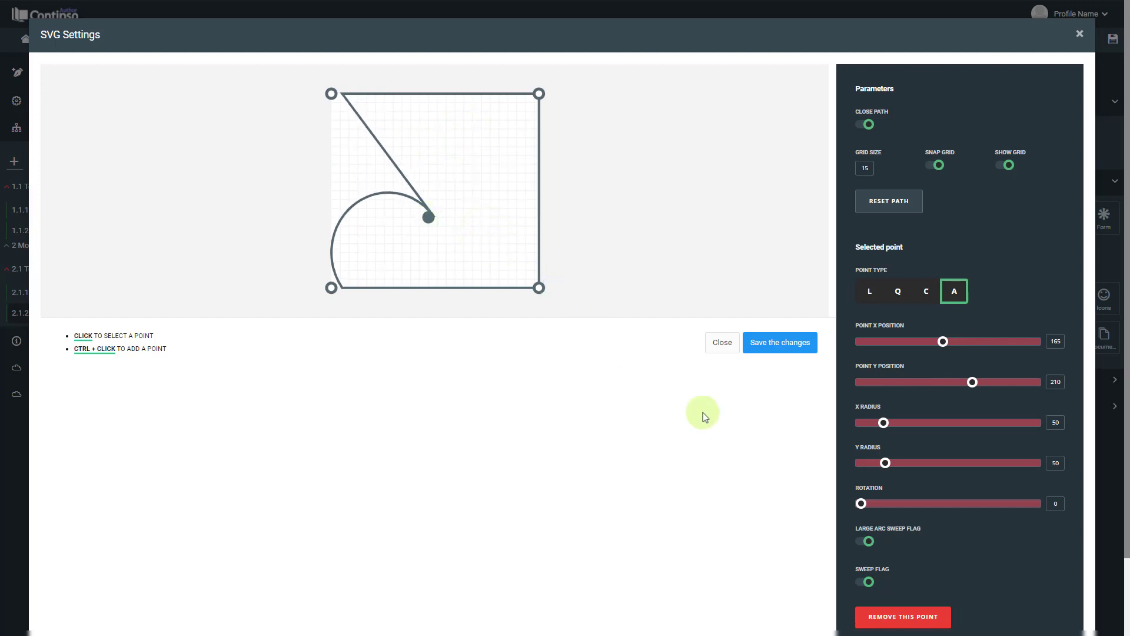
left_click(870, 550)
Step: Save the edited path to apply it to the green shape on the slide
scroll(895, 539, "down", 2)
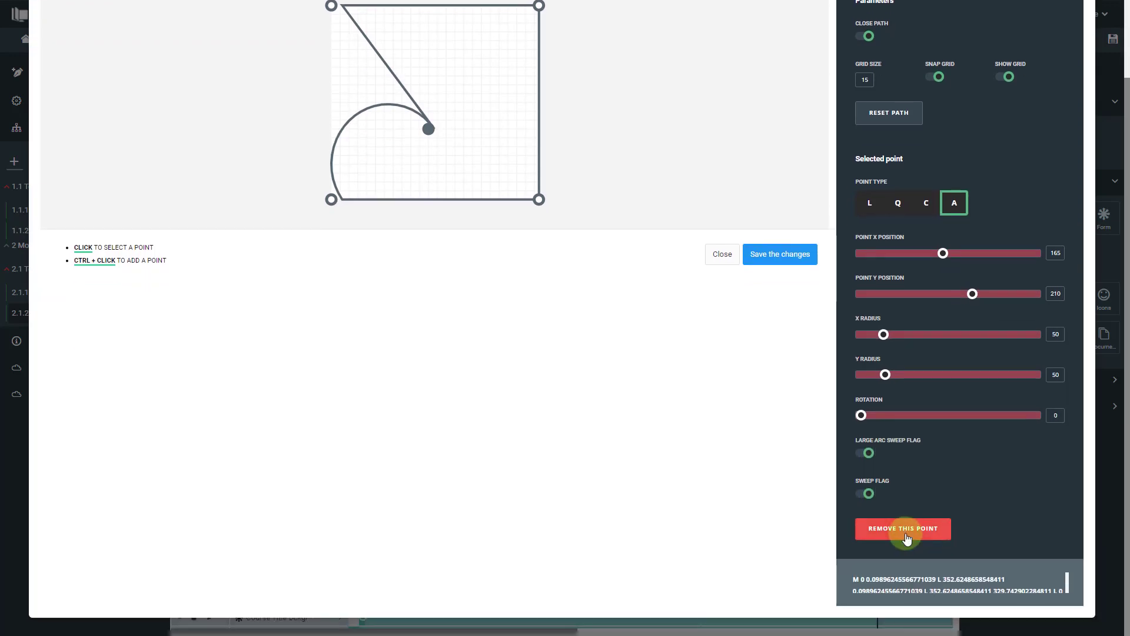
scroll(907, 538, "up", 2)
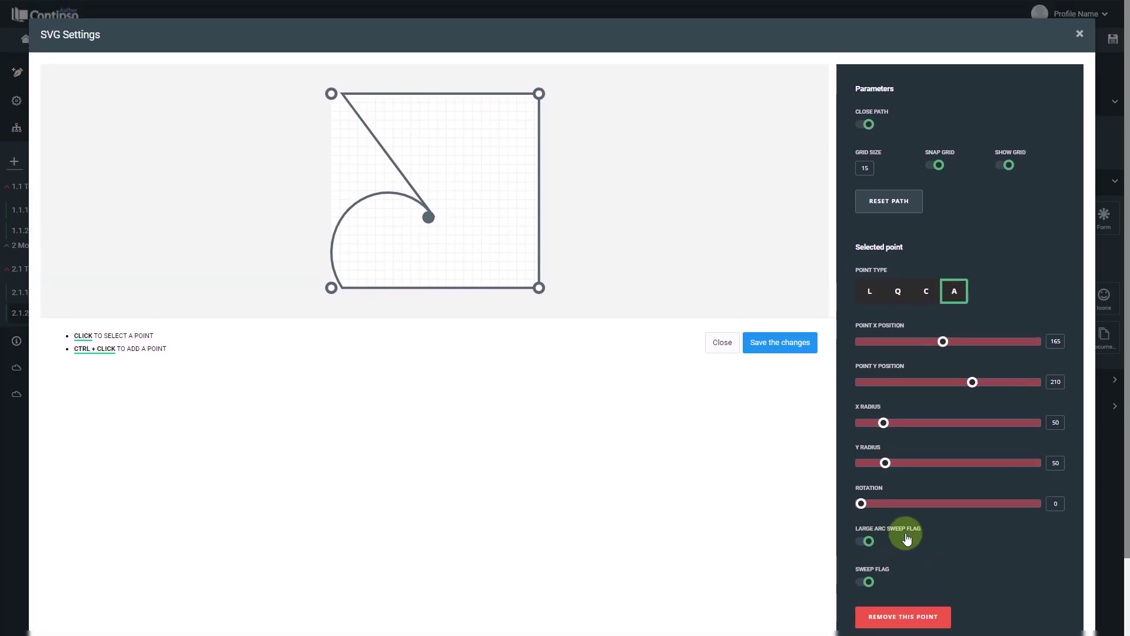
left_click(933, 233)
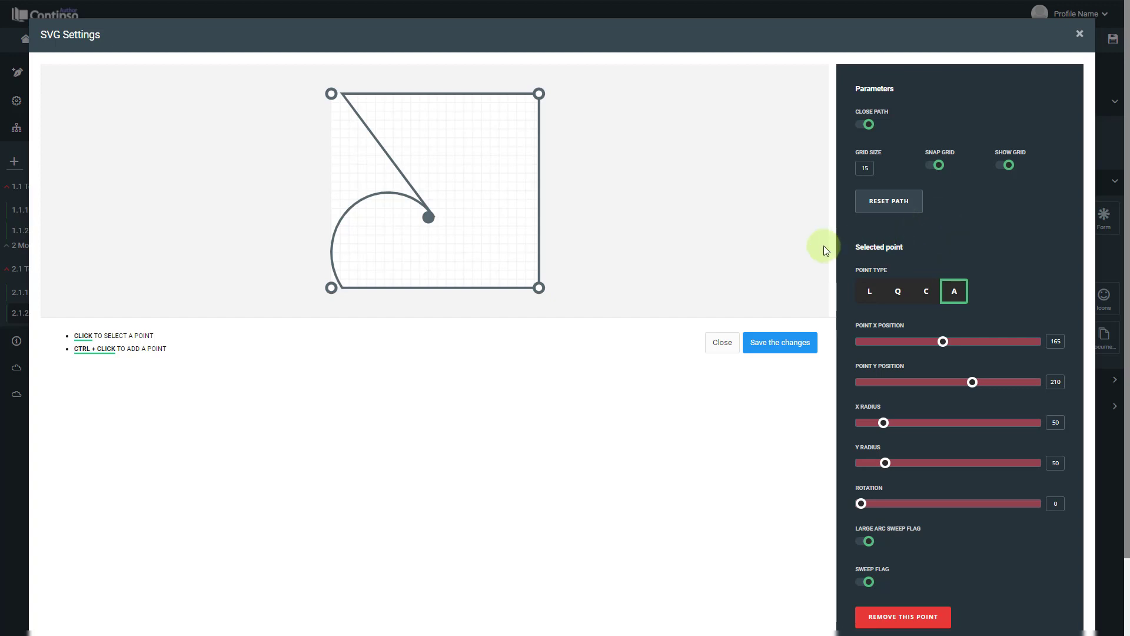
left_click(794, 346)
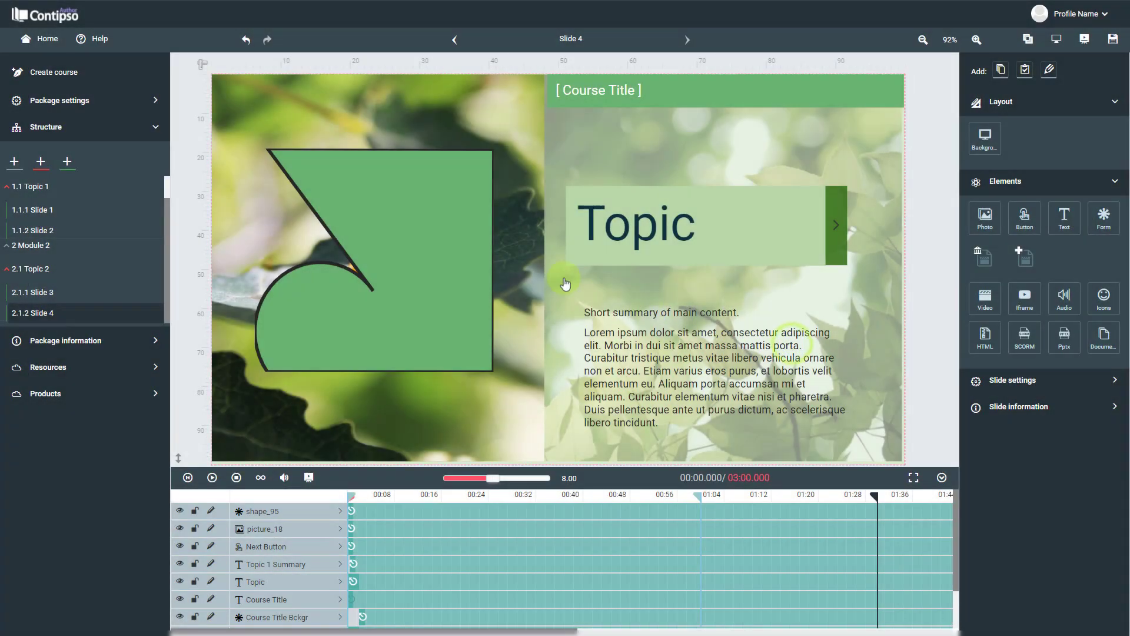
Step: Move the edited green shape slightly up and to the right over the leaf photo
left_click(336, 211)
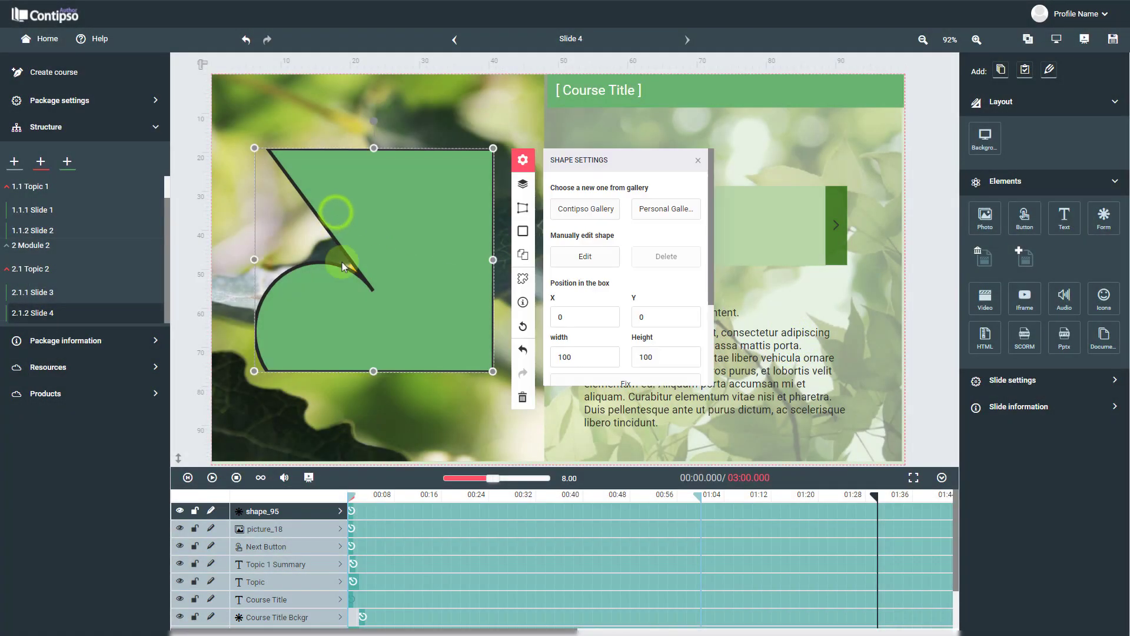
left_click_drag(350, 326, 380, 305)
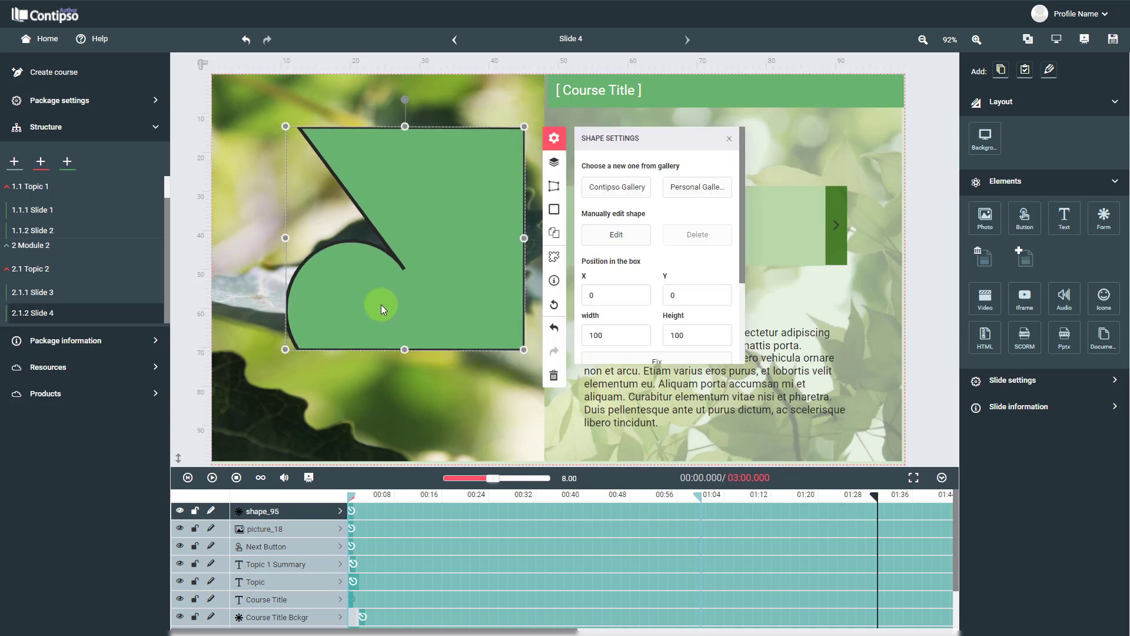
left_click(382, 380)
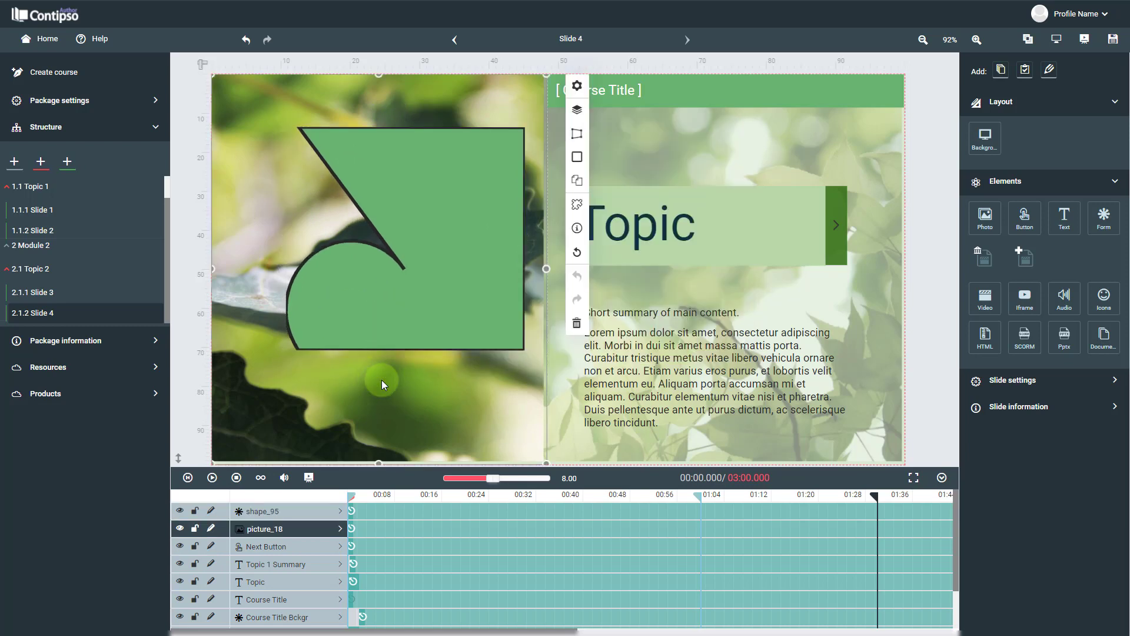